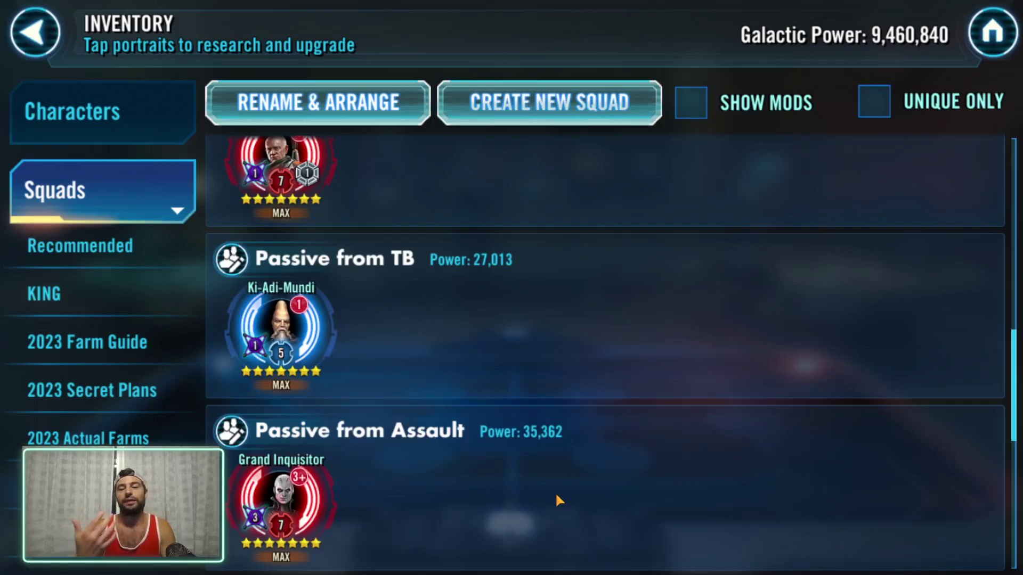
pyautogui.scroll(-3, 554, 491)
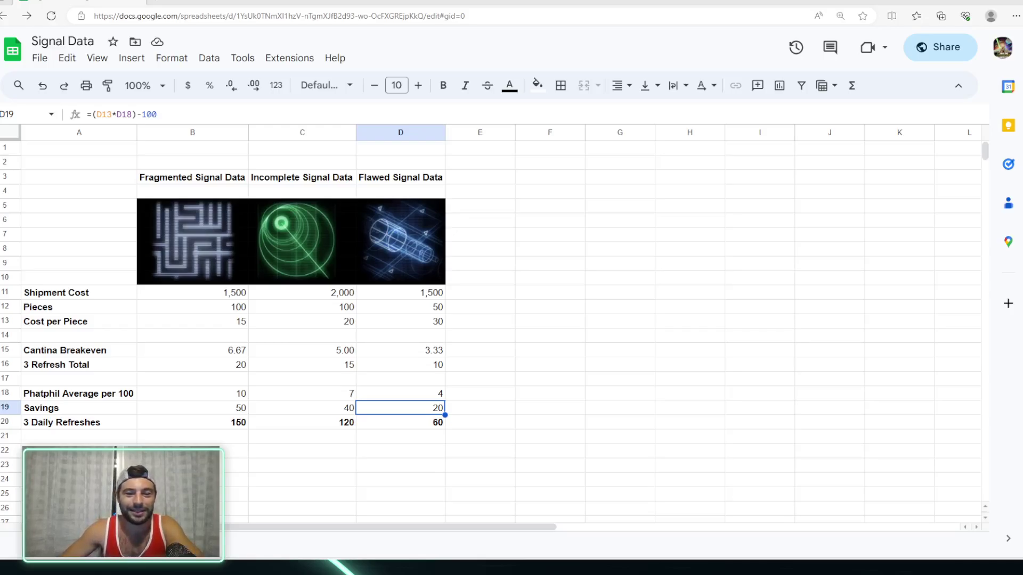
pyautogui.click(893, 280)
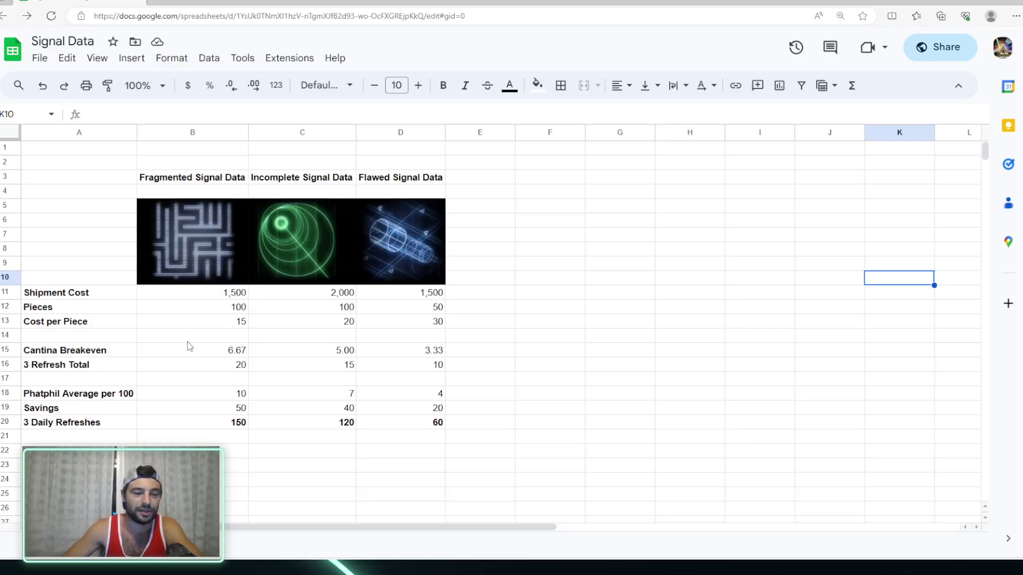
# Examine the Cost per Piece, Cantina Breakeven and 3 Refresh Total formulas for Fragmented Signal Data, leaving them unedited.
pyautogui.click(204, 326)
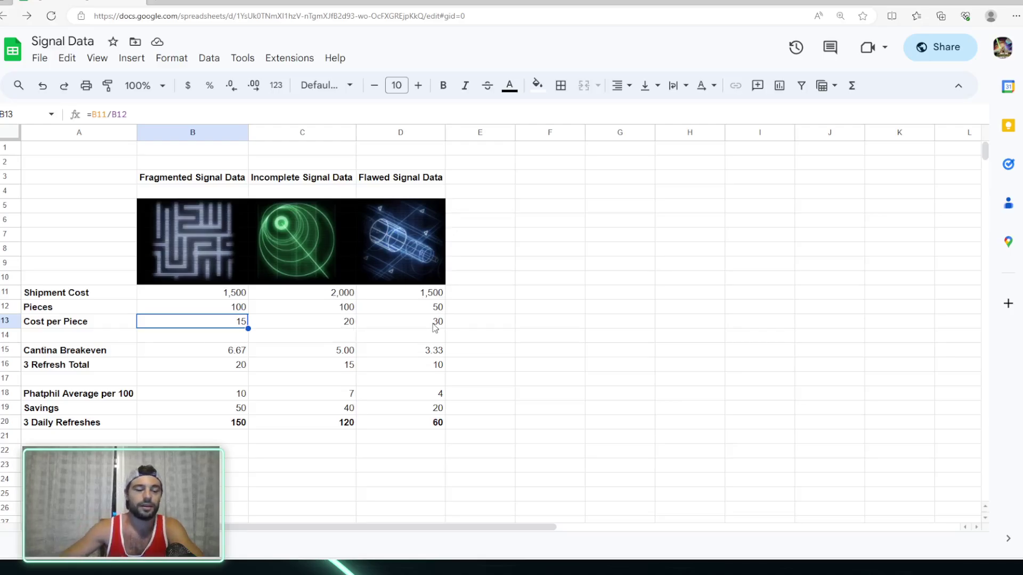
pyautogui.click(80, 352)
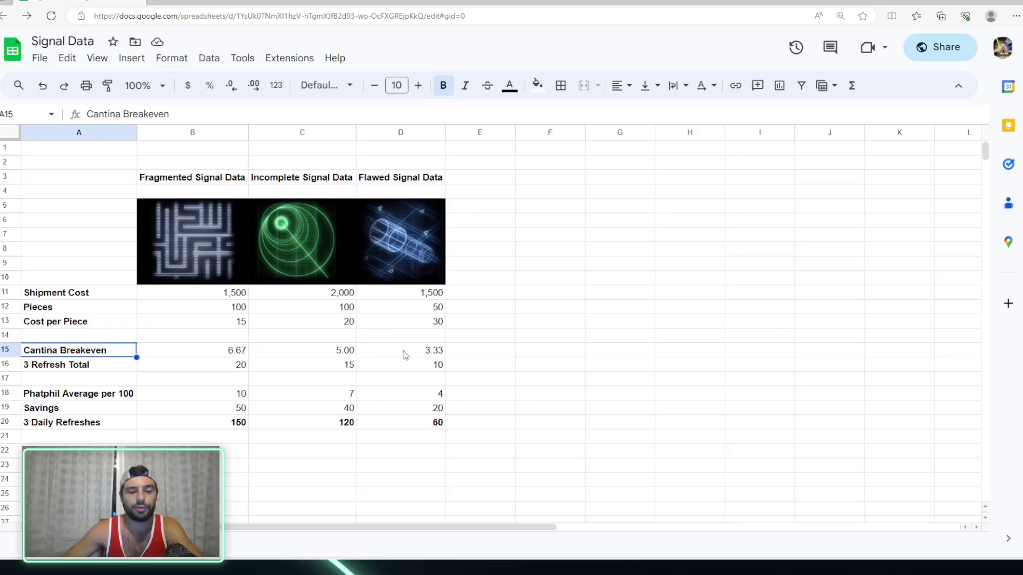
pyautogui.click(194, 354)
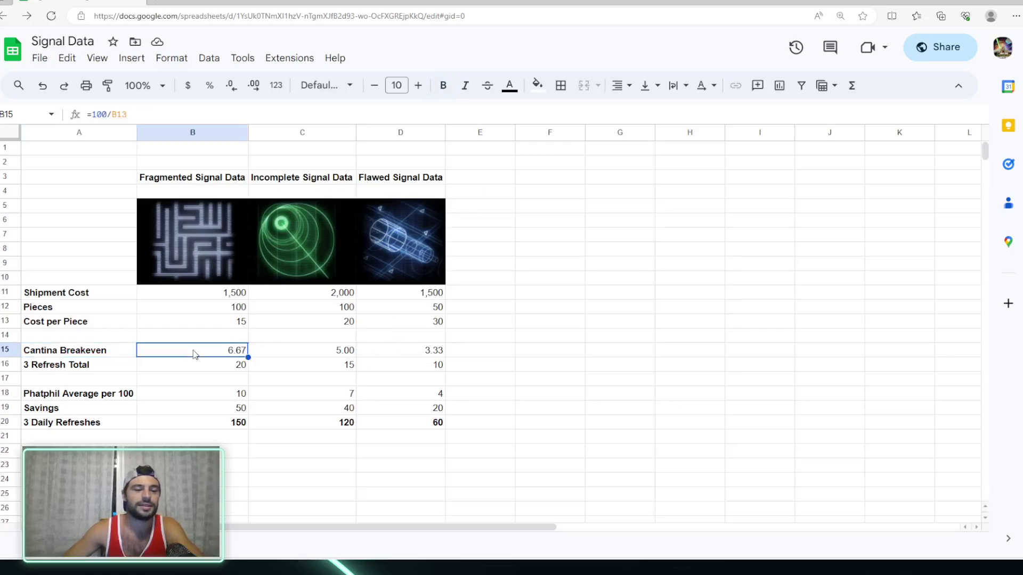
pyautogui.doubleClick(193, 354)
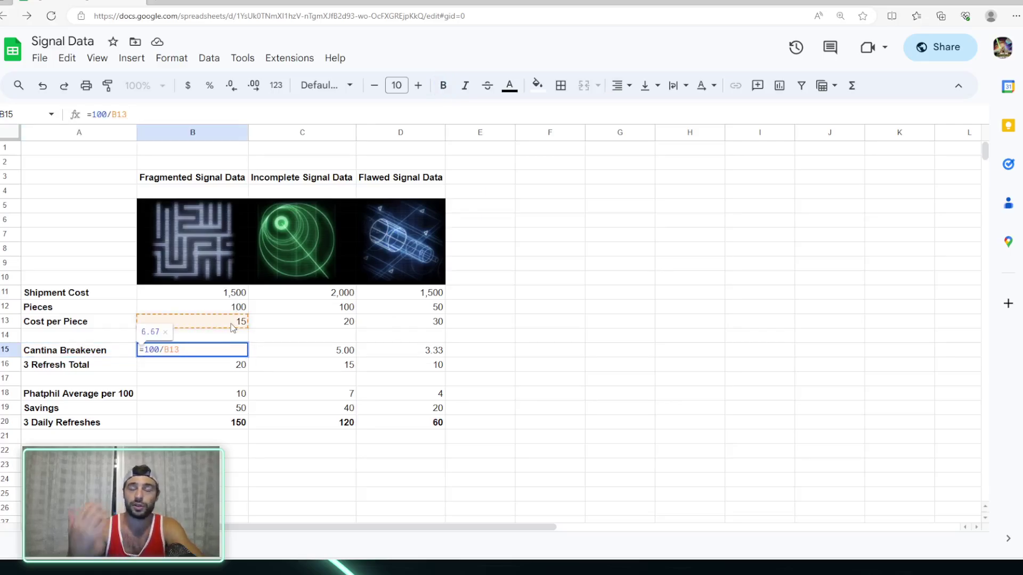
pyautogui.press('Escape')
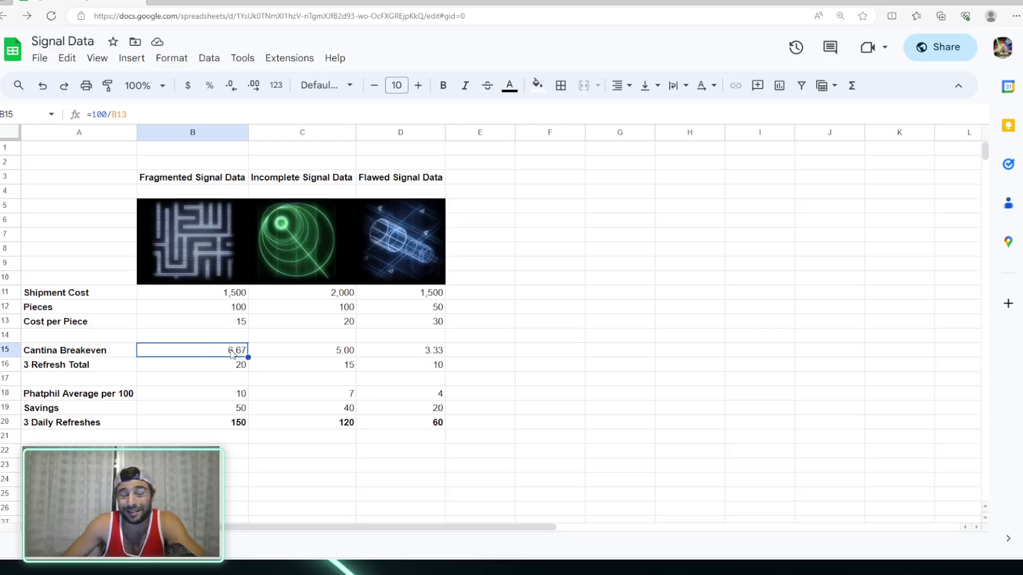
pyautogui.click(221, 366)
pyautogui.click(89, 368)
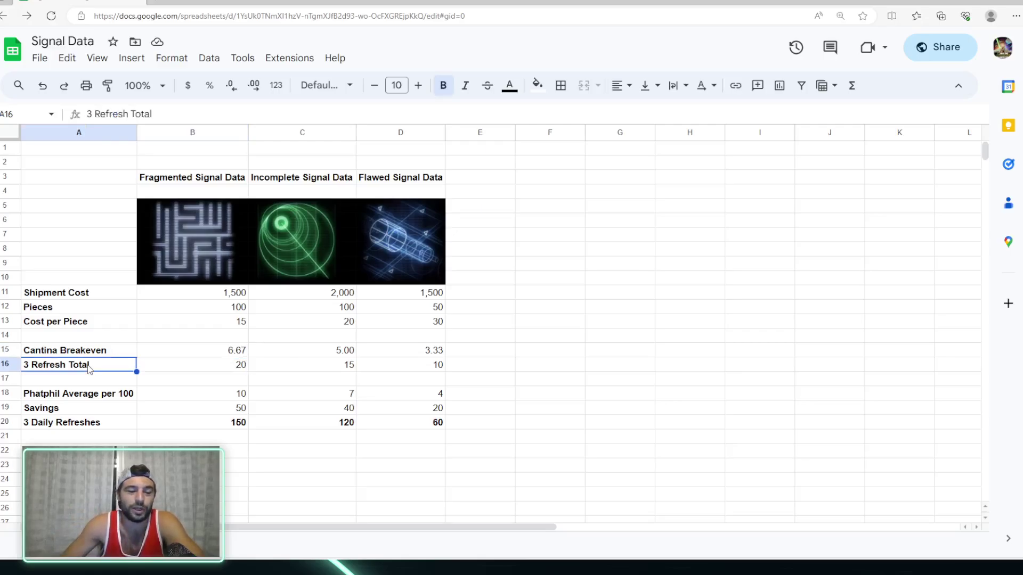
pyautogui.click(213, 370)
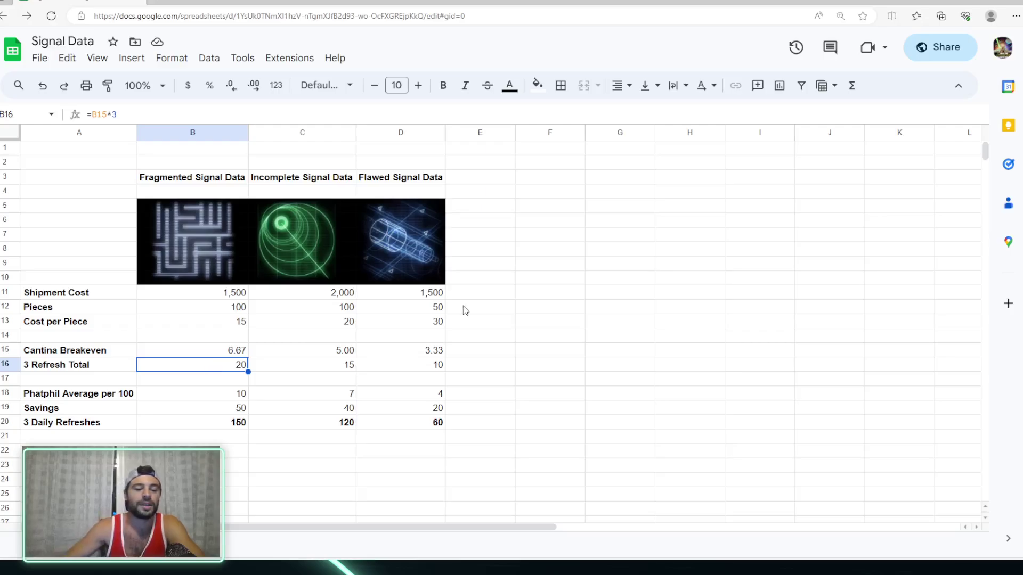
# Review the Cantina Breakeven and 3 Refresh Total formulas for Incomplete and Flawed Signal Data.
pyautogui.click(321, 353)
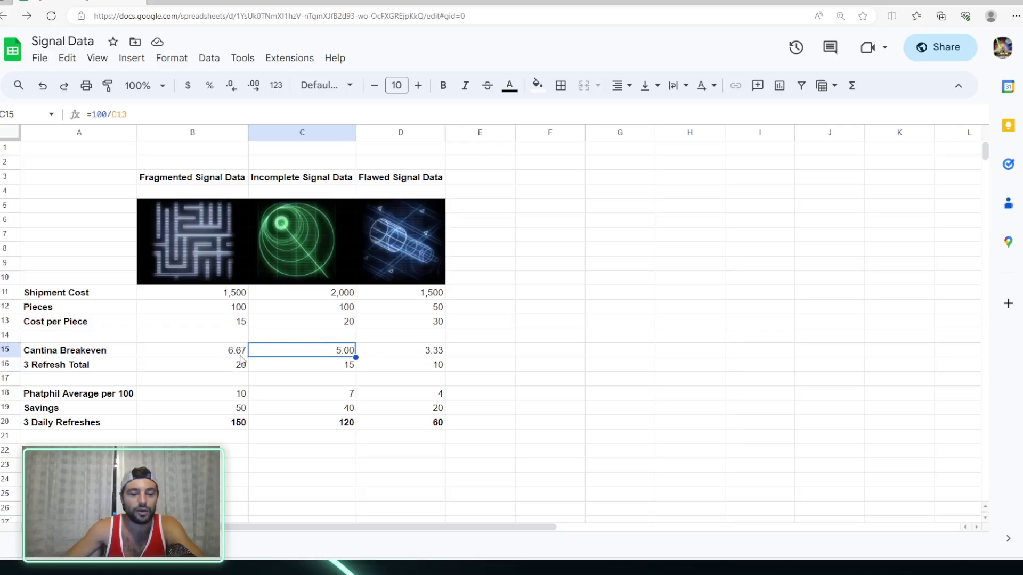
pyautogui.click(323, 367)
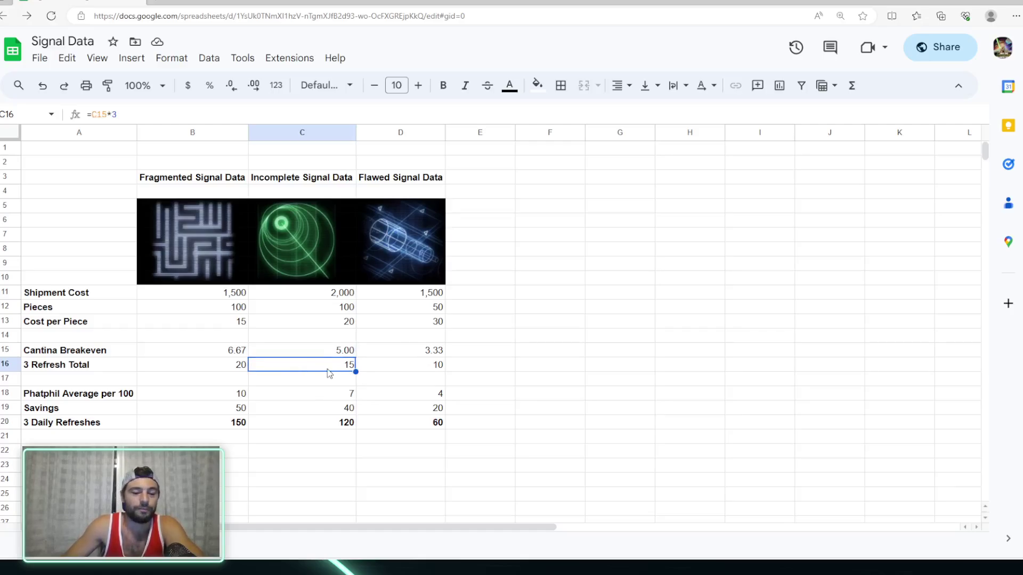
pyautogui.click(411, 367)
pyautogui.click(407, 356)
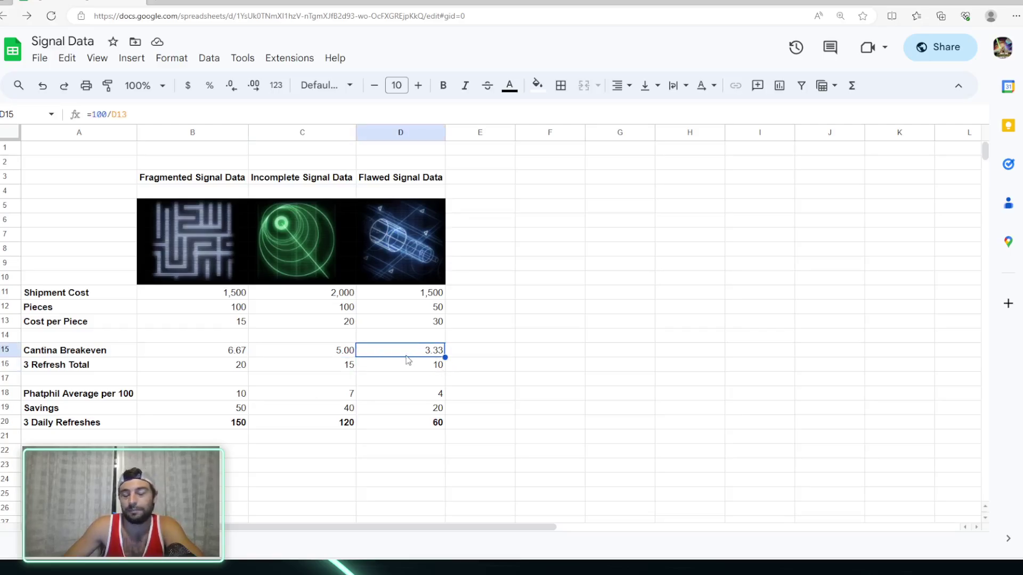
pyautogui.click(407, 363)
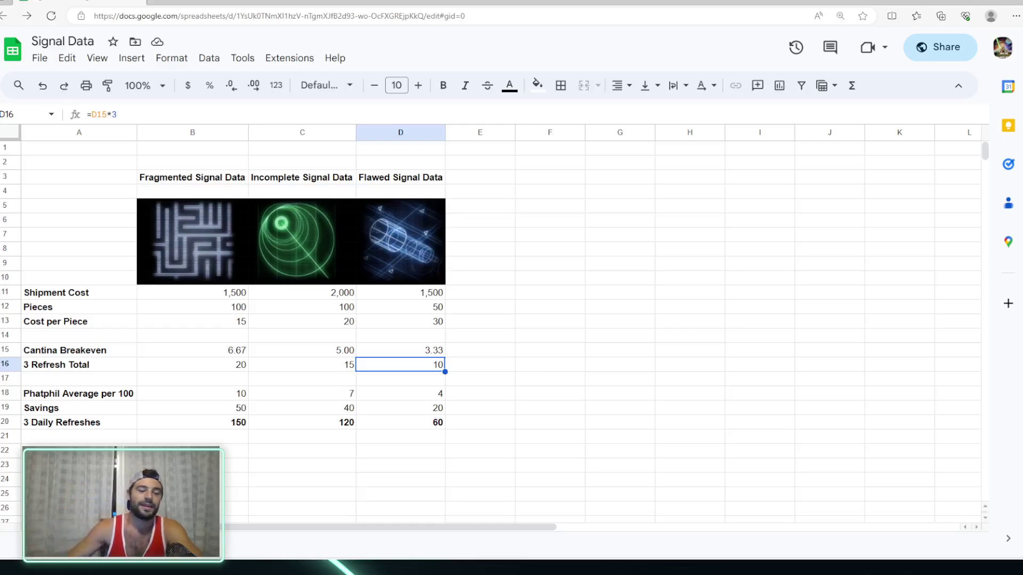
# Review the Phatphil Average per 100 values for all three signal data types.
pyautogui.click(95, 398)
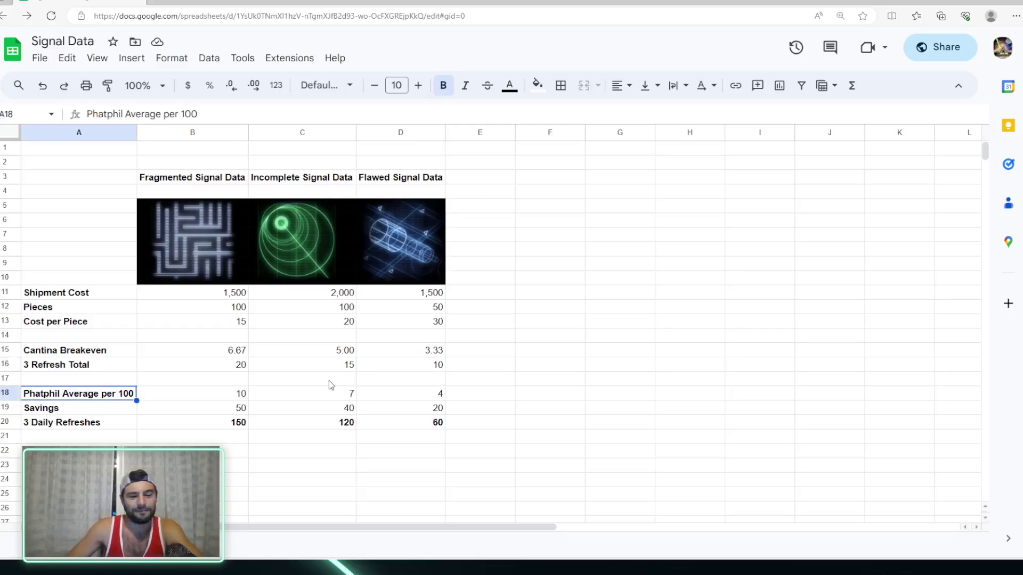
pyautogui.click(504, 397)
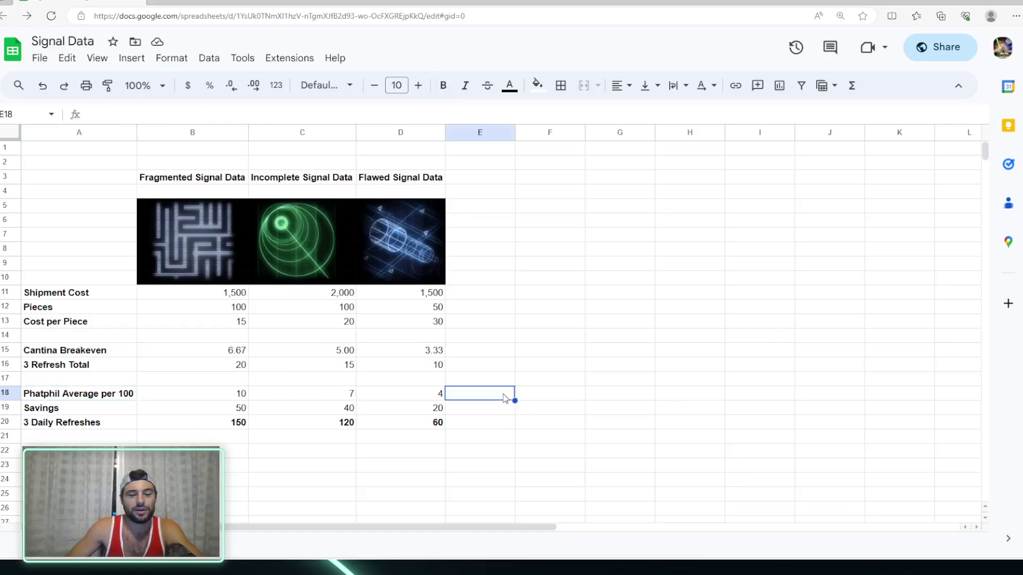
pyautogui.click(243, 394)
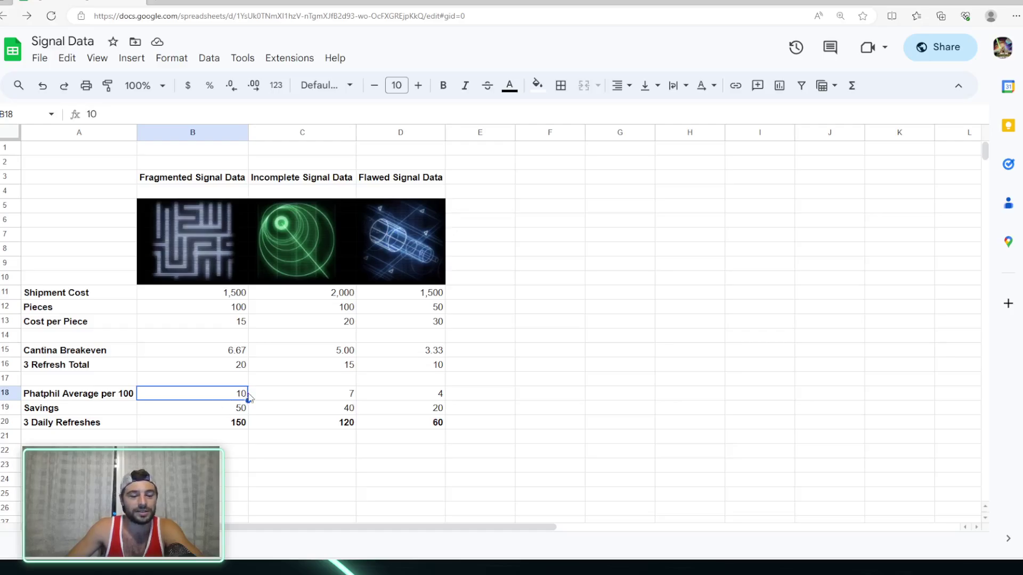
pyautogui.click(330, 398)
pyautogui.click(408, 396)
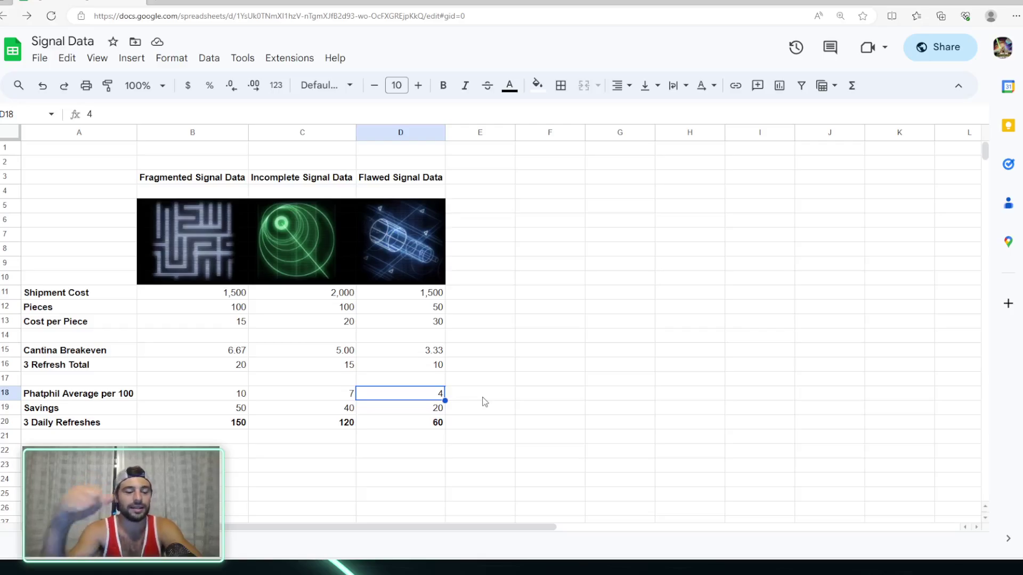
# Inspect the cell references in the Savings formula for Fragmented Signal Data without editing it.
pyautogui.click(237, 413)
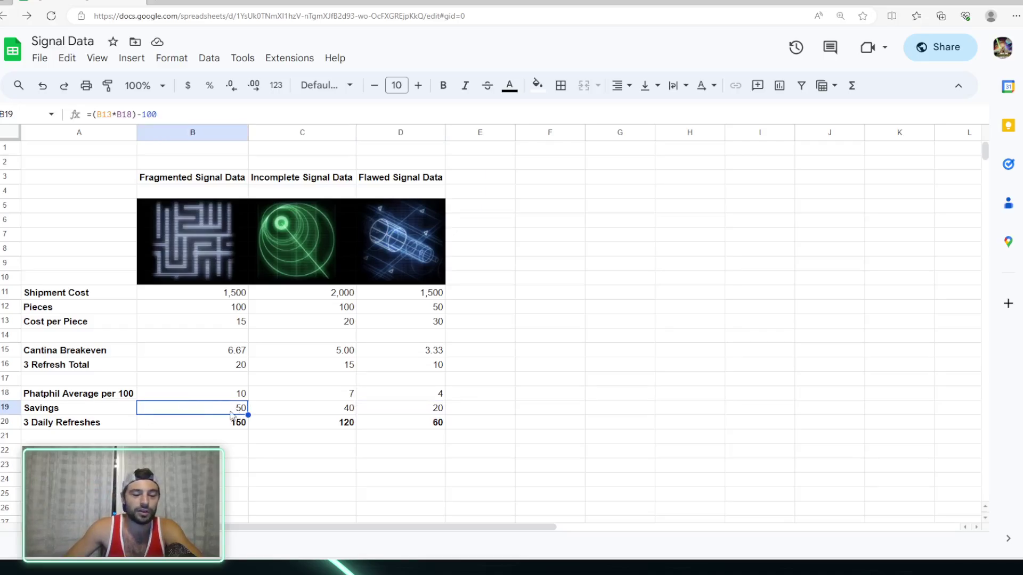
pyautogui.doubleClick(201, 413)
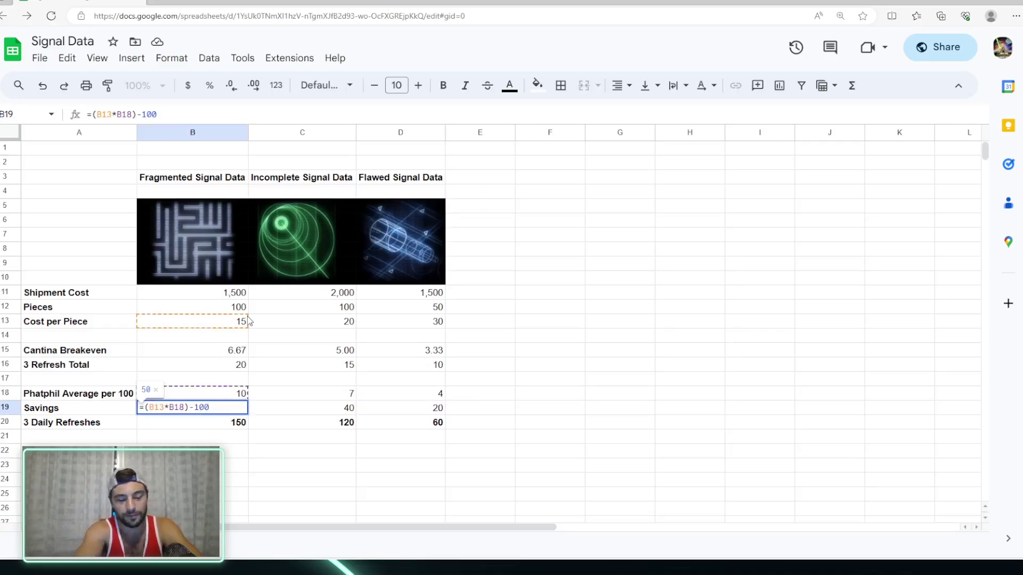
pyautogui.press('Escape')
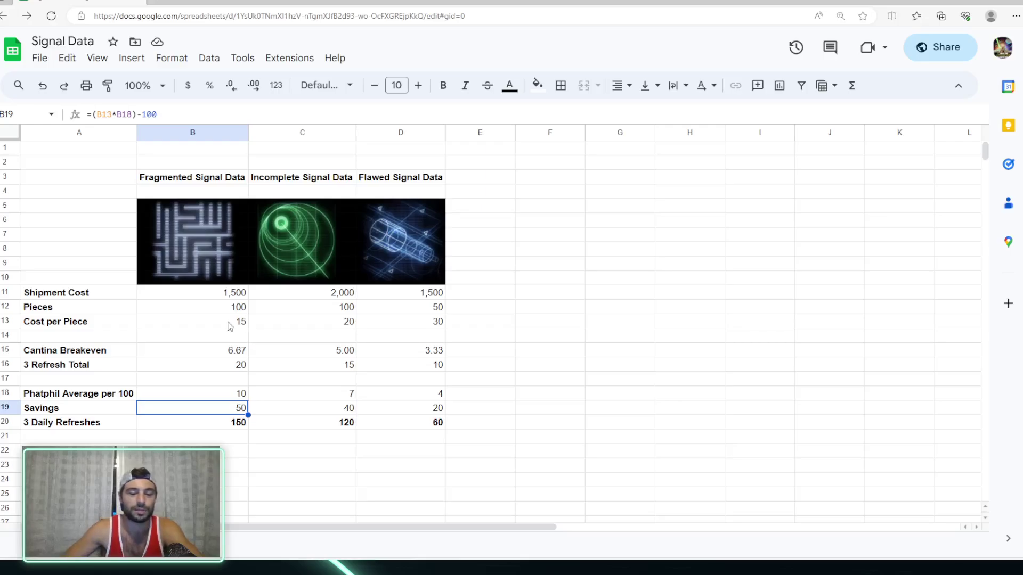
pyautogui.doubleClick(210, 412)
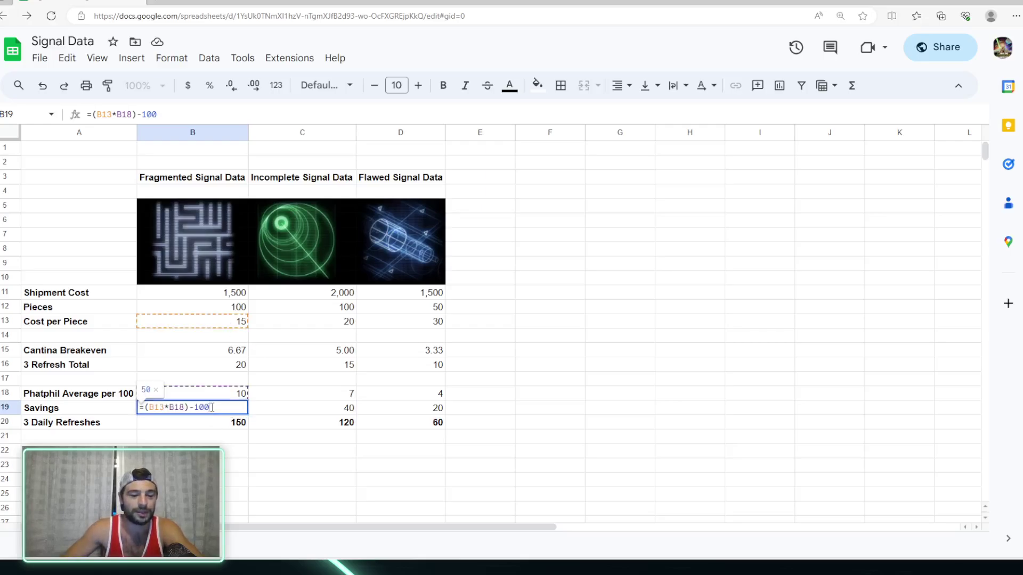
pyautogui.click(163, 408)
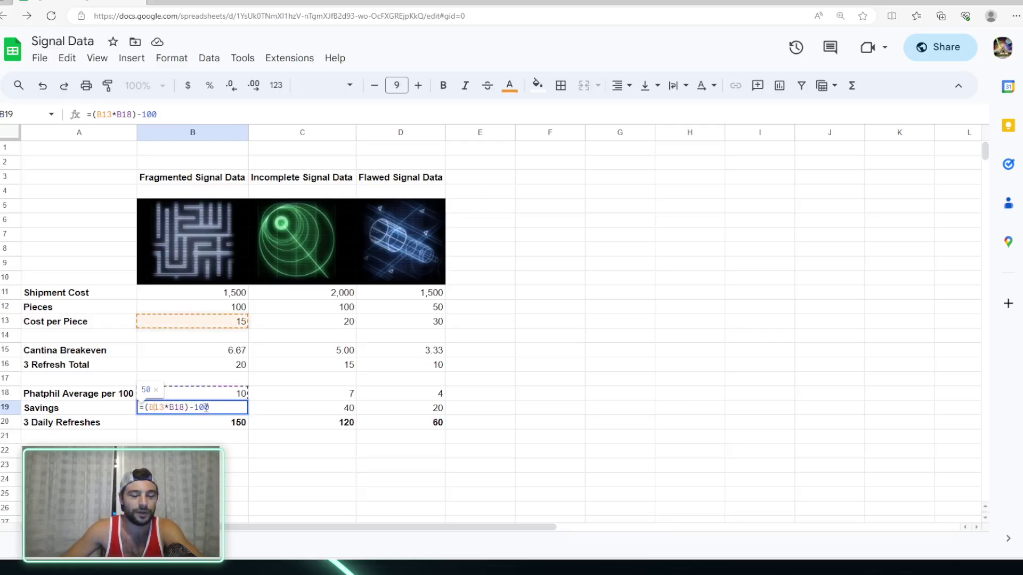
pyautogui.click(223, 408)
pyautogui.press('Escape')
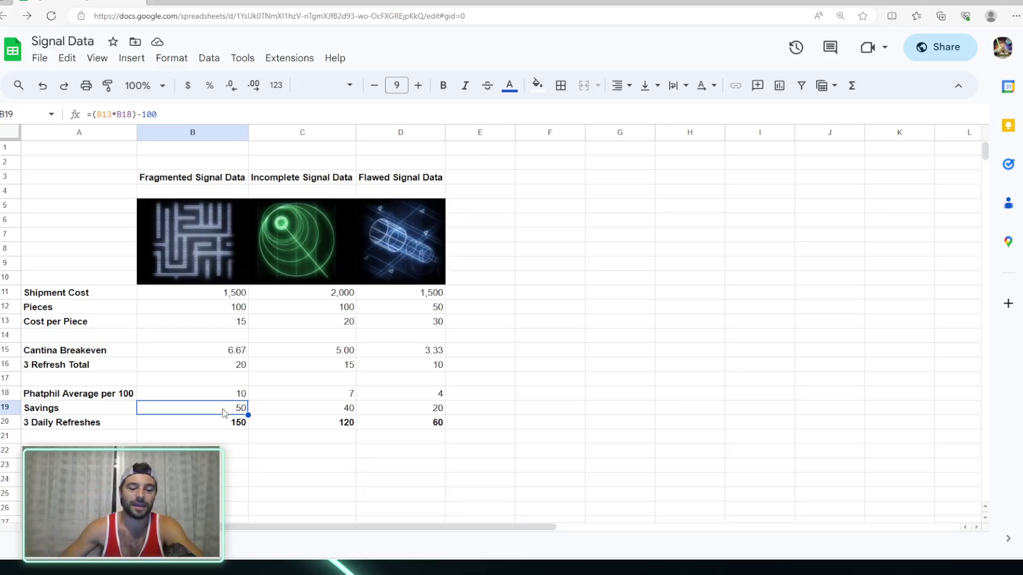
# Review the 3 Daily Refreshes formulas for Fragmented and Incomplete Signal Data.
pyautogui.click(217, 423)
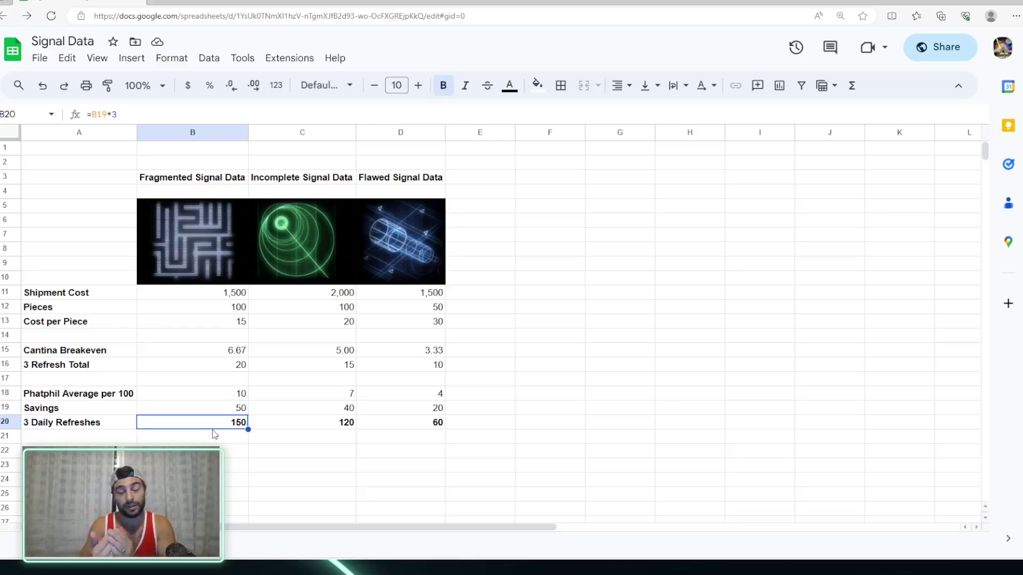
pyautogui.click(330, 432)
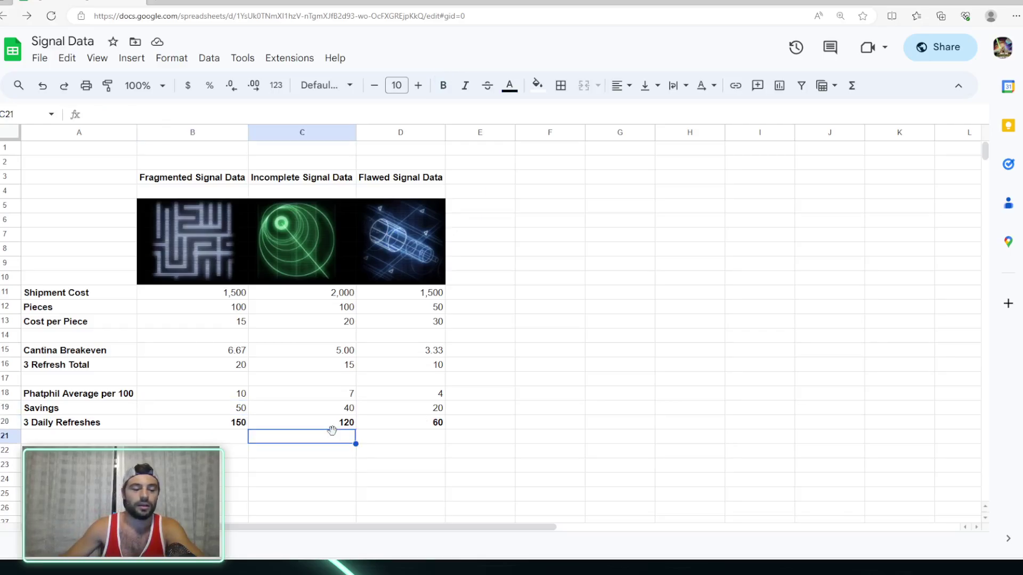
pyautogui.click(314, 424)
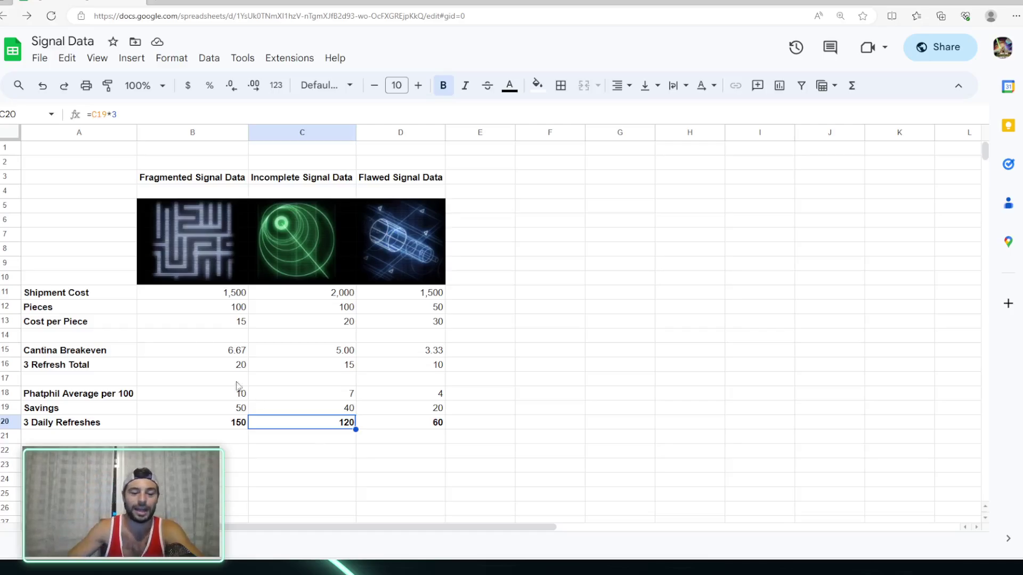
# Set the Phatphil Average per 100 for Incomplete Signal Data to 8 and check its 3 Daily Refreshes cell.
pyautogui.click(212, 383)
pyautogui.click(218, 398)
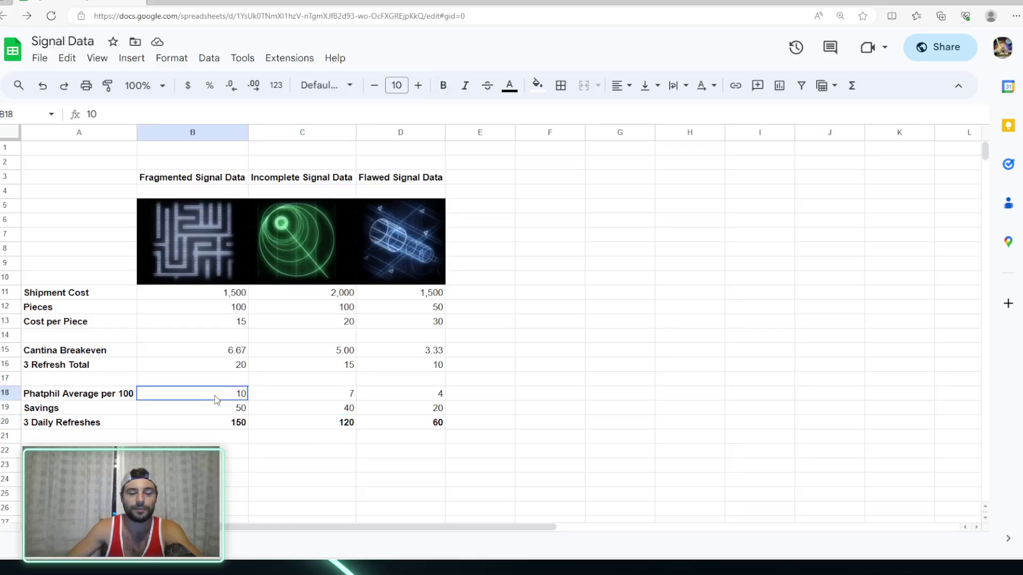
pyautogui.click(302, 397)
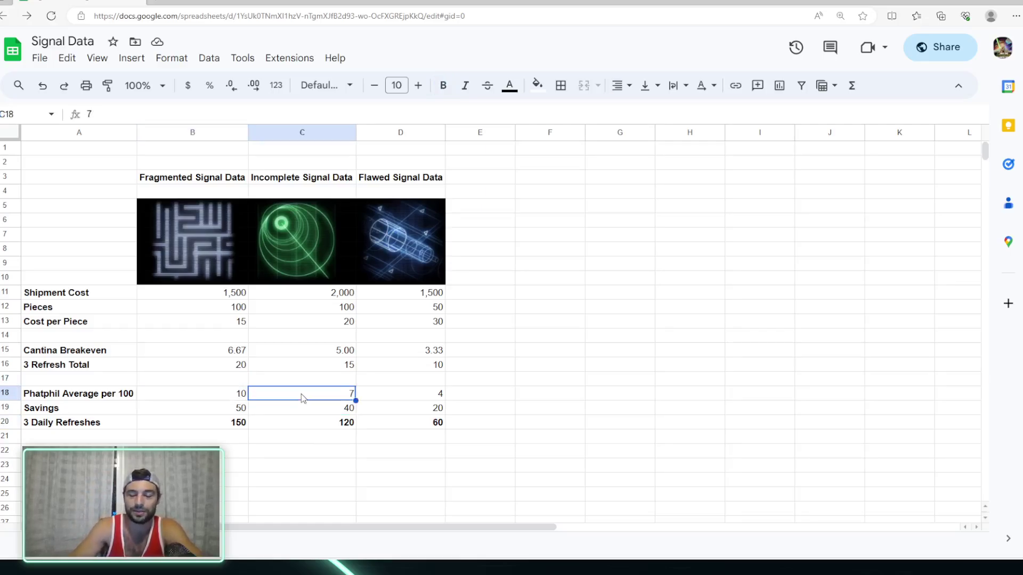
pyautogui.write('8')
pyautogui.press('Return')
pyautogui.click(301, 394)
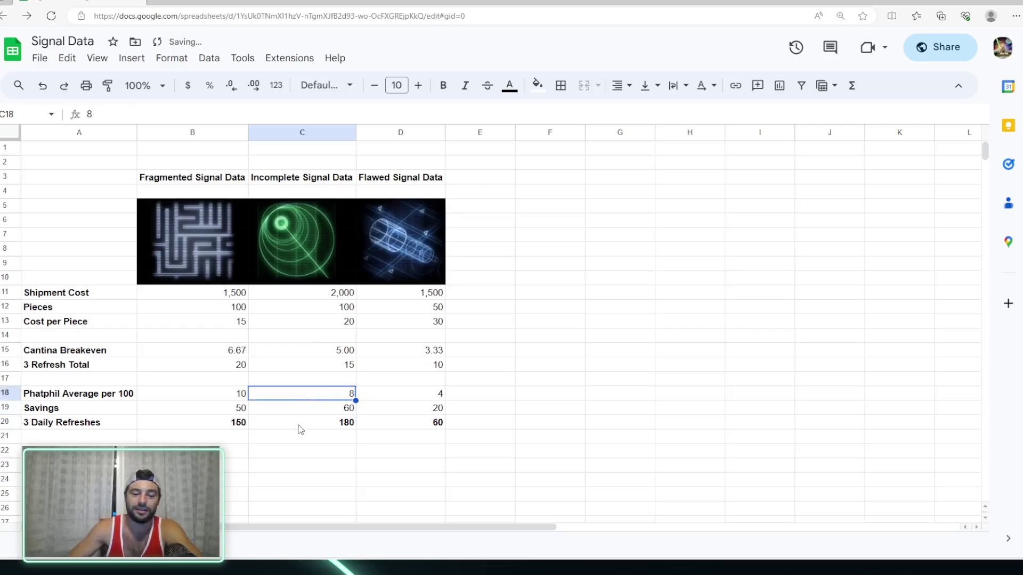
pyautogui.click(306, 426)
# Set the Phatphil Average per 100 for Flawed Signal Data to 5.
pyautogui.click(434, 400)
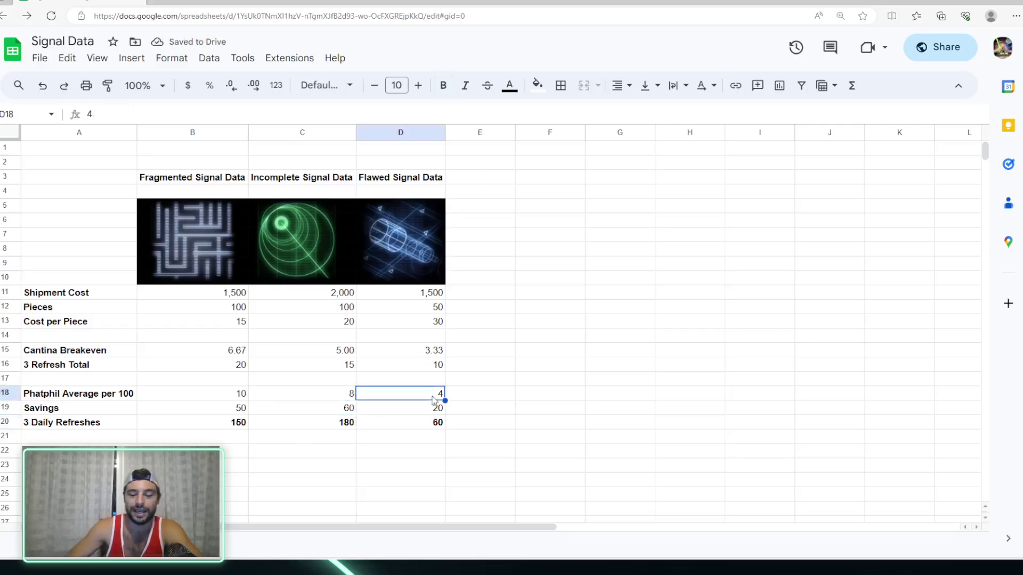
pyautogui.write('5')
pyautogui.press('Return')
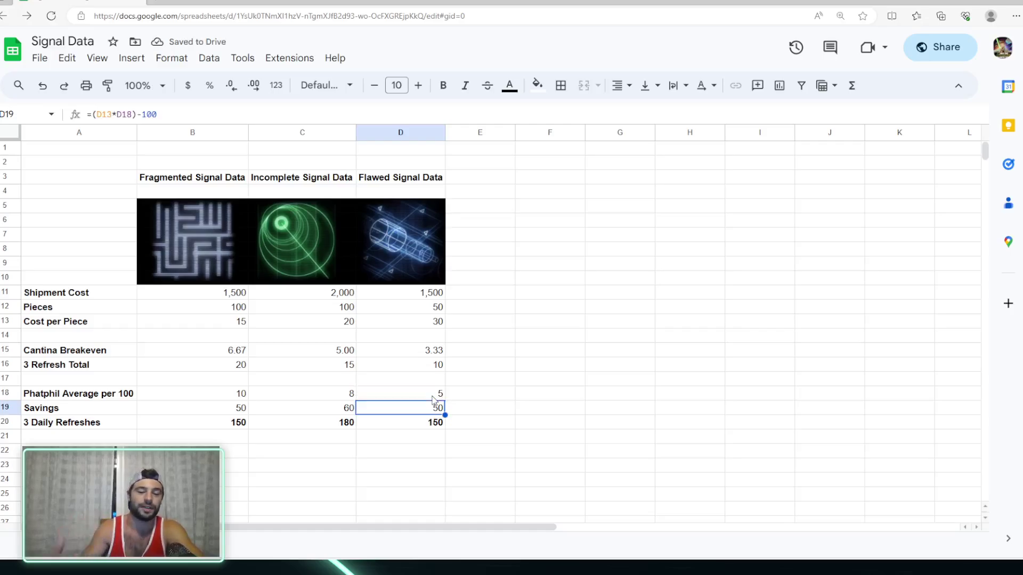
# Set the Phatphil Average per 100 for Flawed Signal Data to 4.5.
pyautogui.click(411, 394)
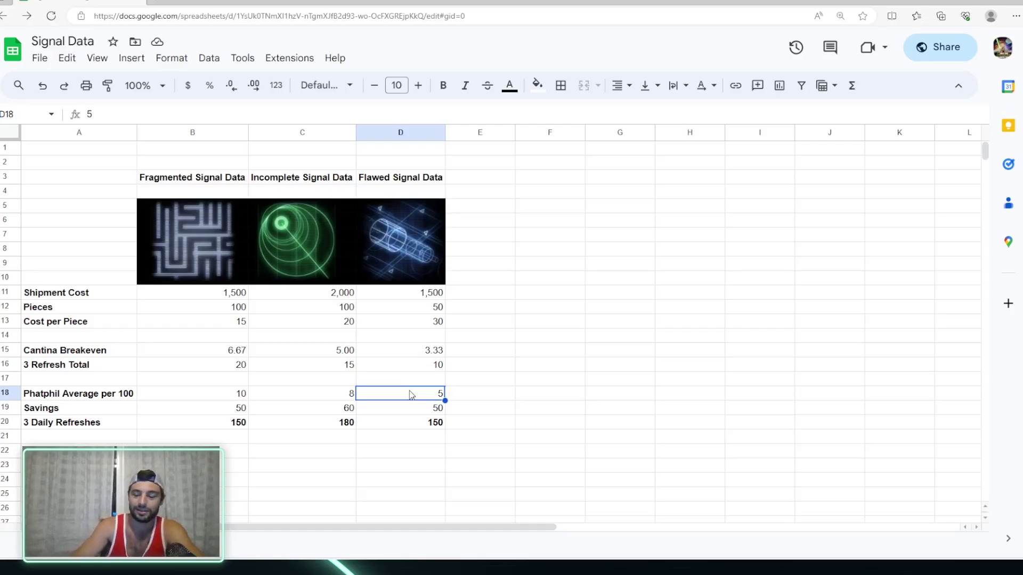
pyautogui.write('4.5')
pyautogui.press('Return')
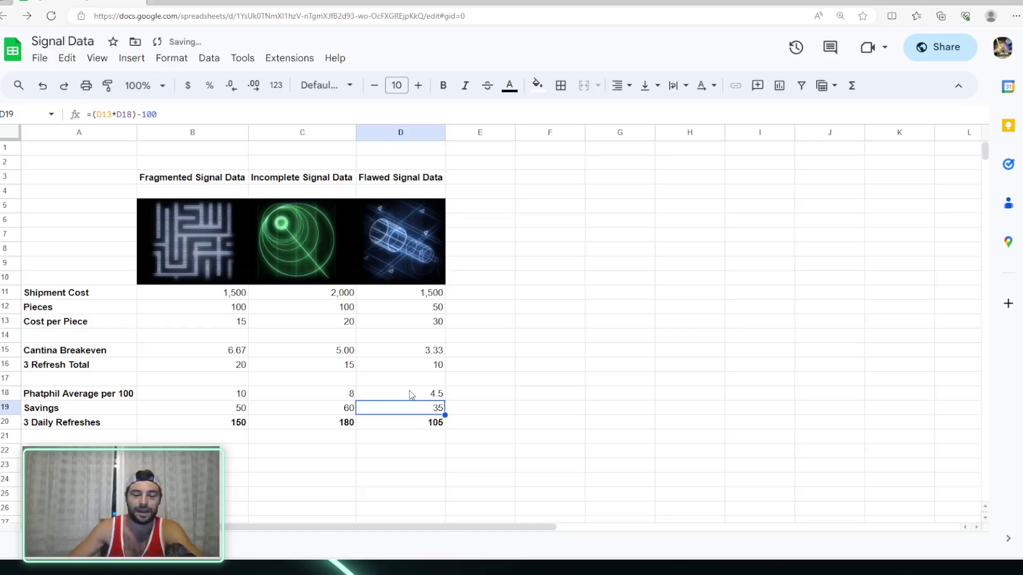
# Set the Phatphil Average per 100 for Incomplete Signal Data to 7.5.
pyautogui.click(411, 394)
pyautogui.click(341, 393)
pyautogui.write('7')
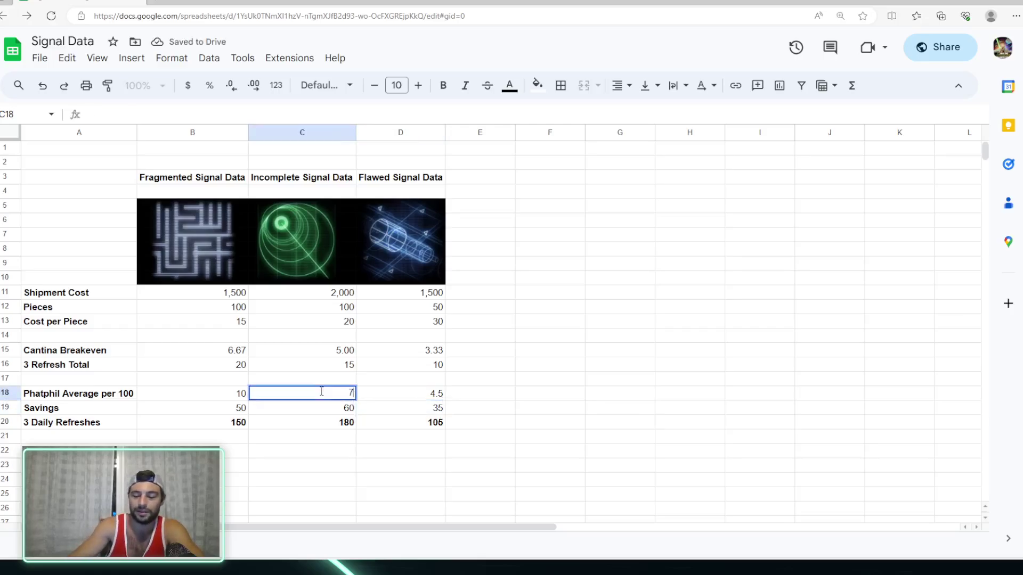
pyautogui.write('.5')
pyautogui.press('Return')
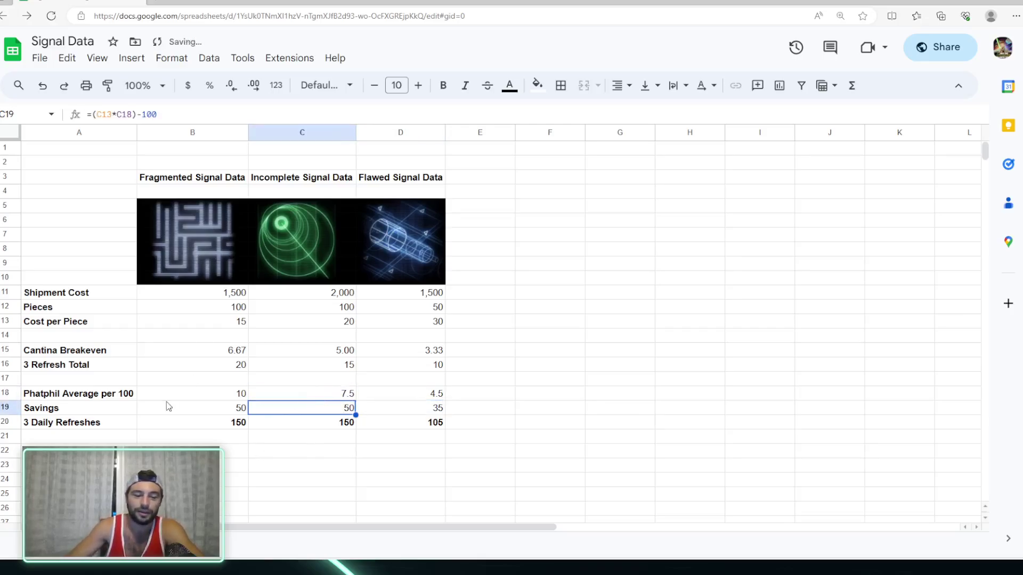
# Compare the Savings and 3 Daily Refreshes cells for Fragmented and Incomplete Signal Data.
pyautogui.press('Down')
pyautogui.press('Left')
pyautogui.press('Right')
pyautogui.press('Down')
pyautogui.press('Up')
pyautogui.press('Left')
pyautogui.press('Right')
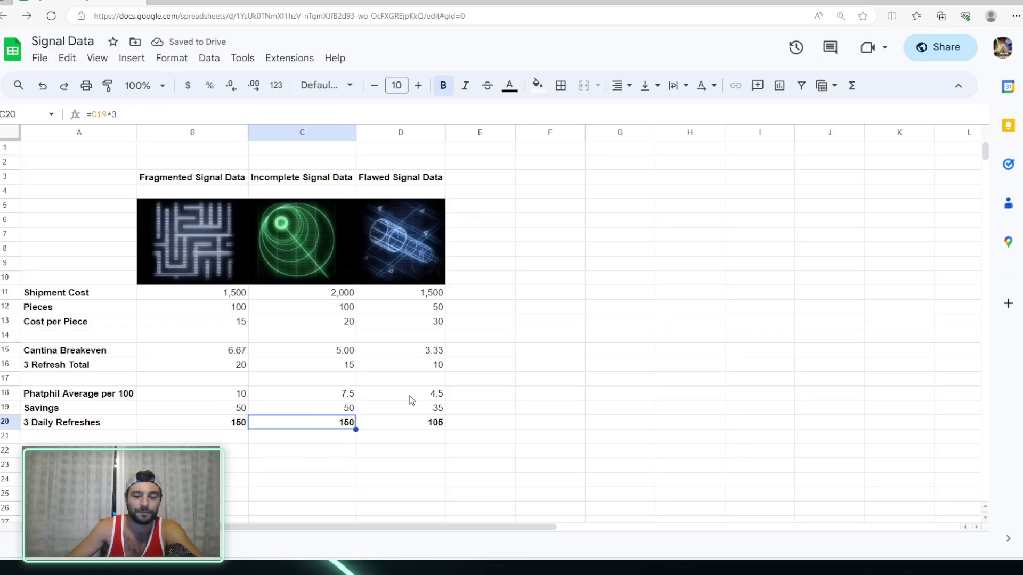
# Set the Phatphil Average per 100 for Flawed Signal Data to 5.
pyautogui.click(409, 396)
pyautogui.write('5')
pyautogui.press('Return')
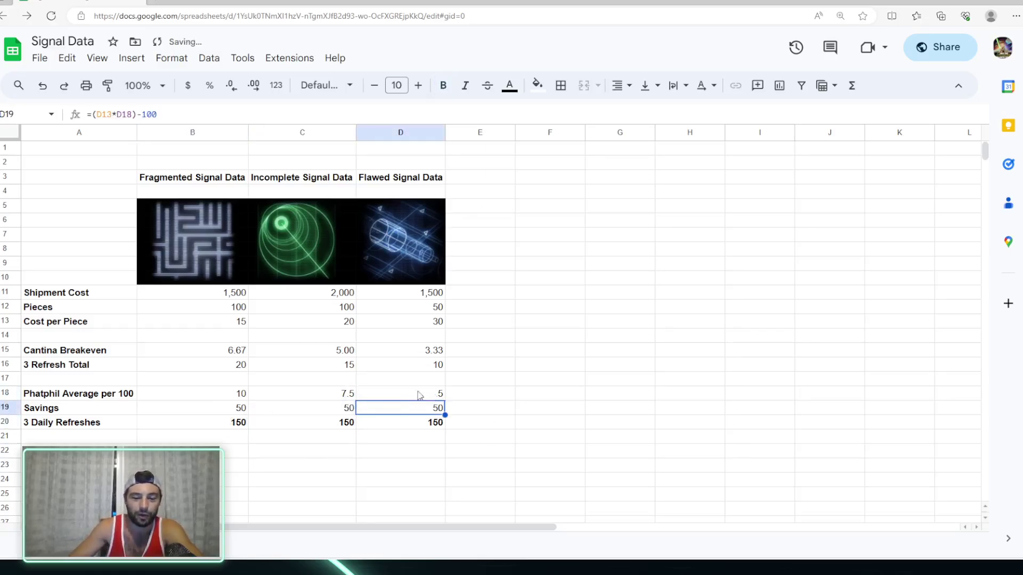
# Set the Phatphil Average per 100 for Flawed Signal Data to 4.
pyautogui.click(427, 397)
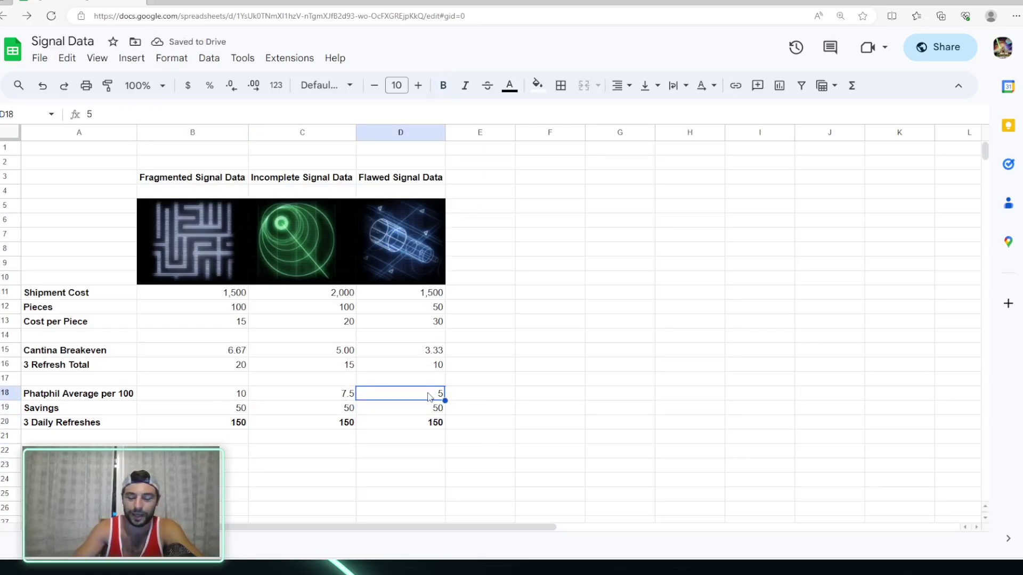
pyautogui.write('4')
pyautogui.press('Return')
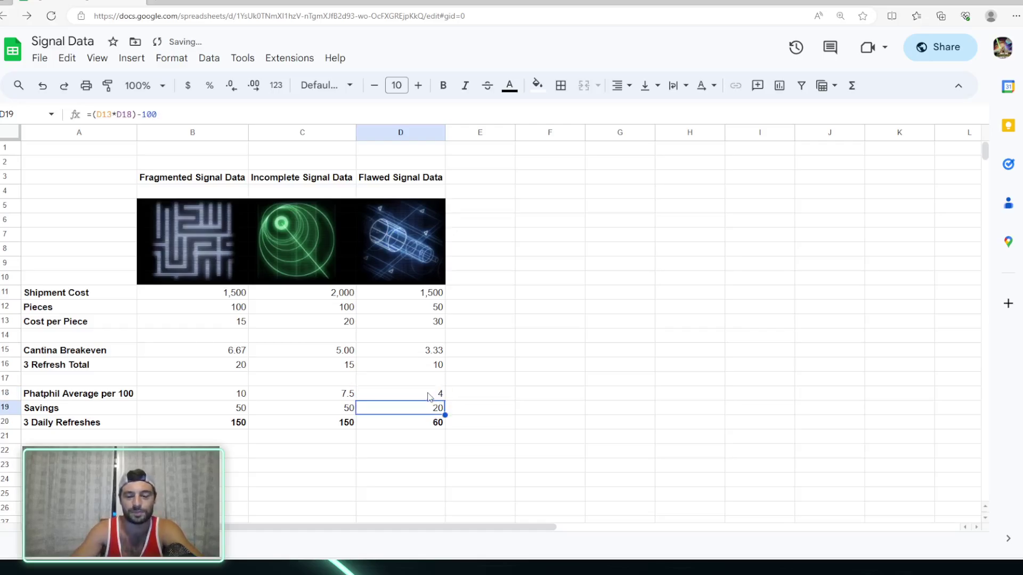
# Set the Phatphil Average per 100 for Flawed Signal Data to 4.5.
pyautogui.click(429, 397)
pyautogui.write('4.5')
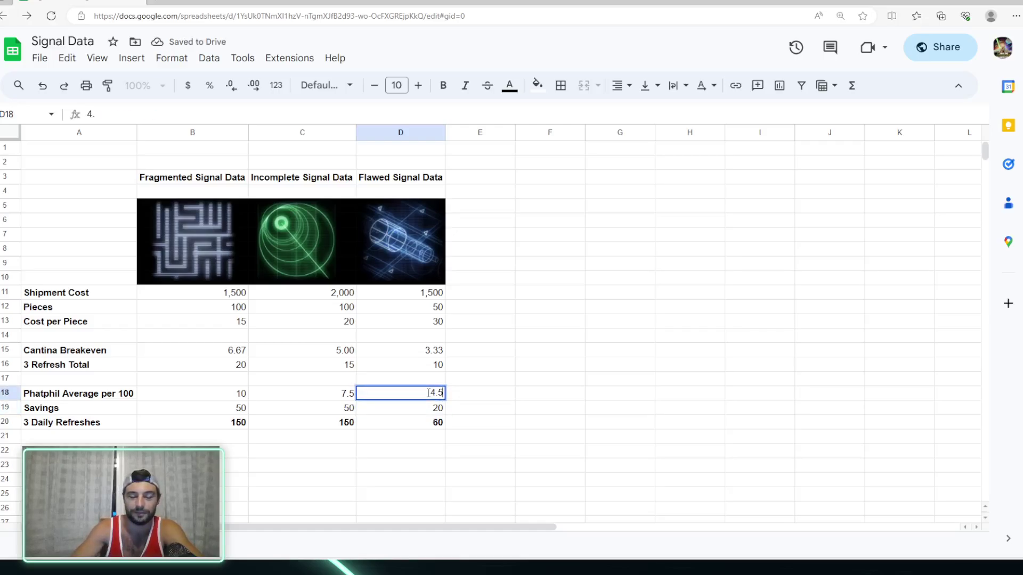
pyautogui.press('Return')
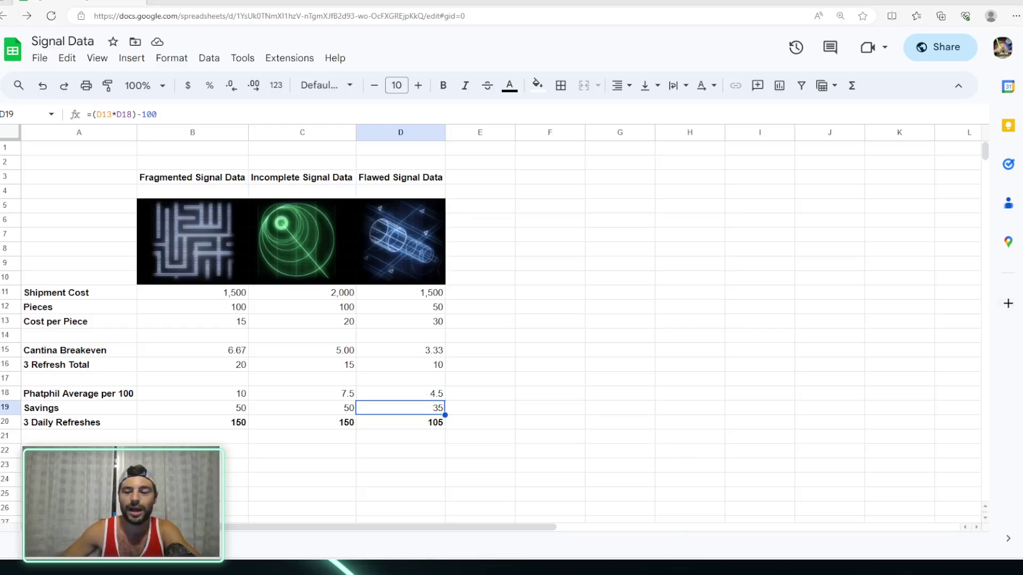
pyautogui.click(940, 335)
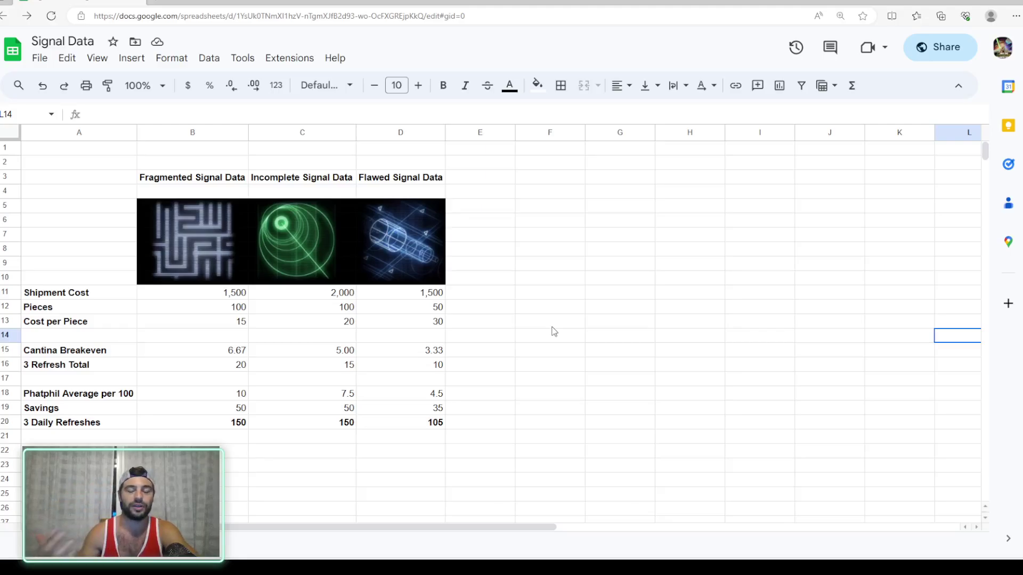
pyautogui.click(458, 312)
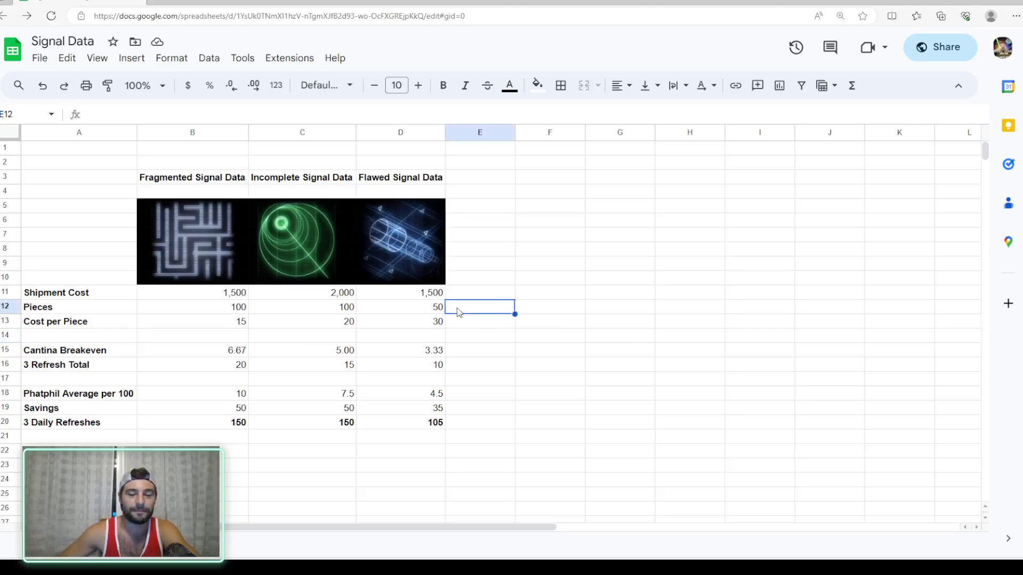
pyautogui.click(476, 364)
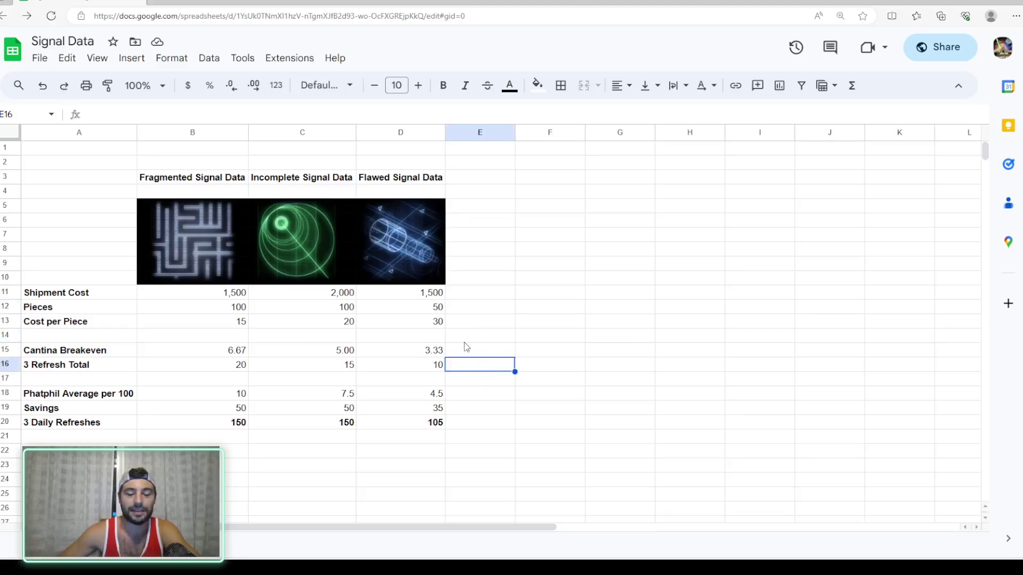
# Enter the formula =D18*3 in cell E18 to triple the Flawed Signal Data average, and dismiss the autofill suggestion.
pyautogui.click(470, 397)
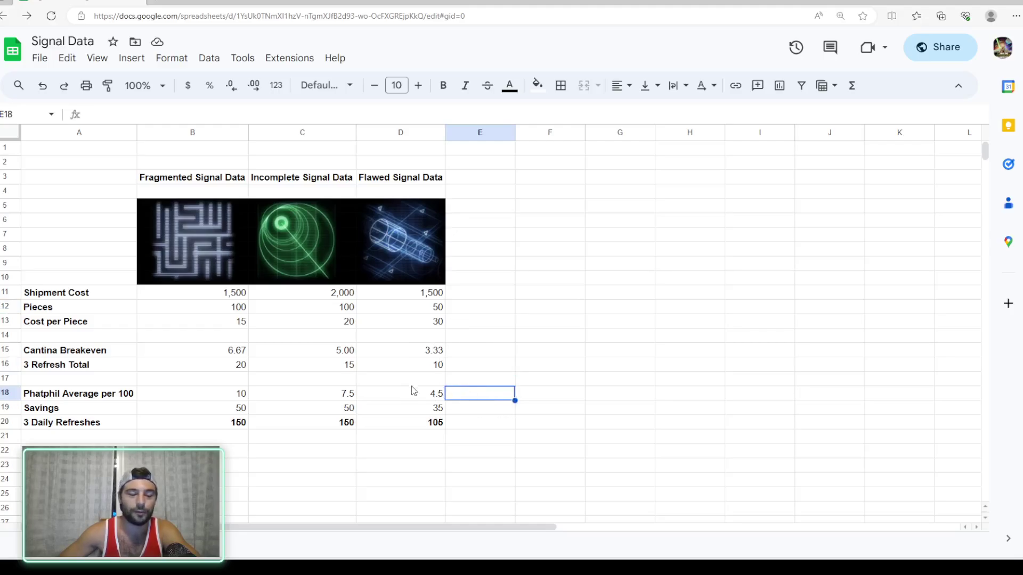
pyautogui.click(495, 402)
pyautogui.click(496, 399)
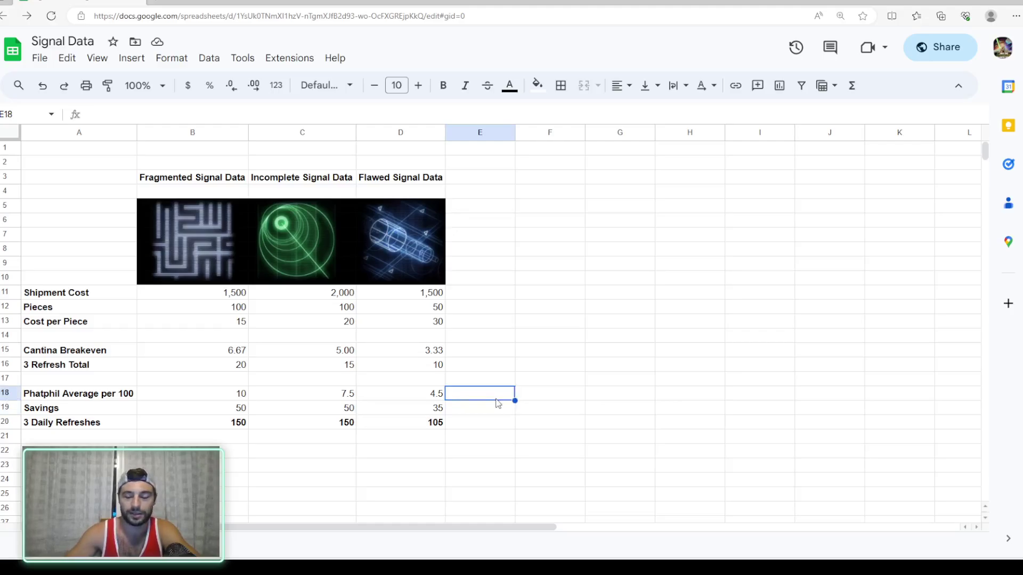
pyautogui.write('=D18*3')
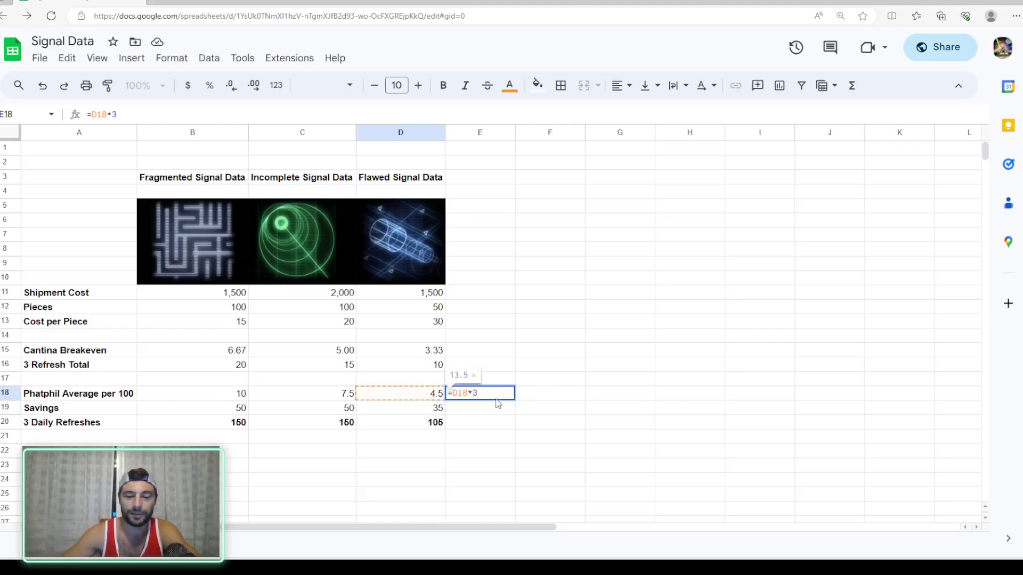
pyautogui.press('Return')
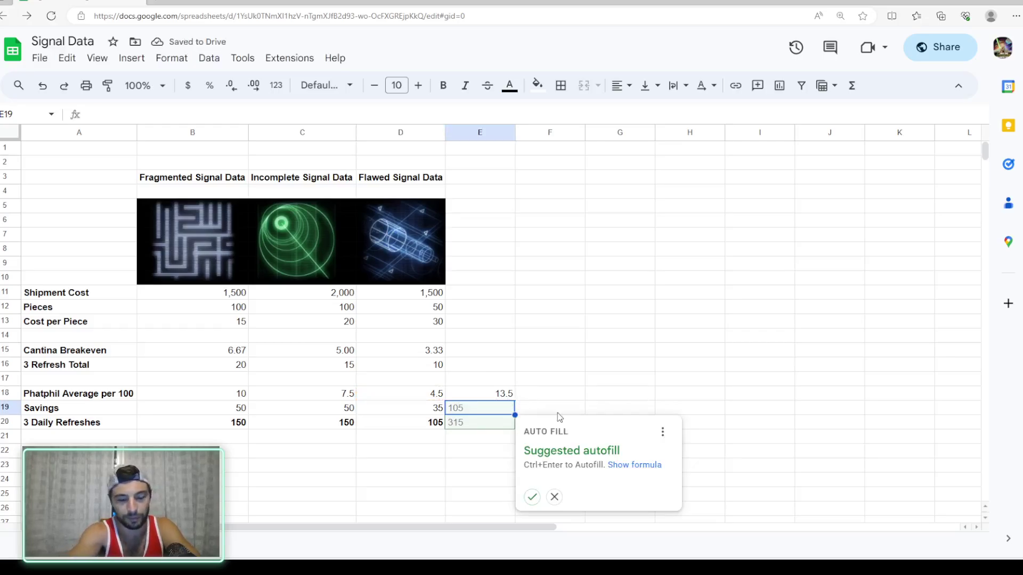
pyautogui.press('Escape')
# Enter the formula =50/E18 in cell F18 and check its result.
pyautogui.click(565, 394)
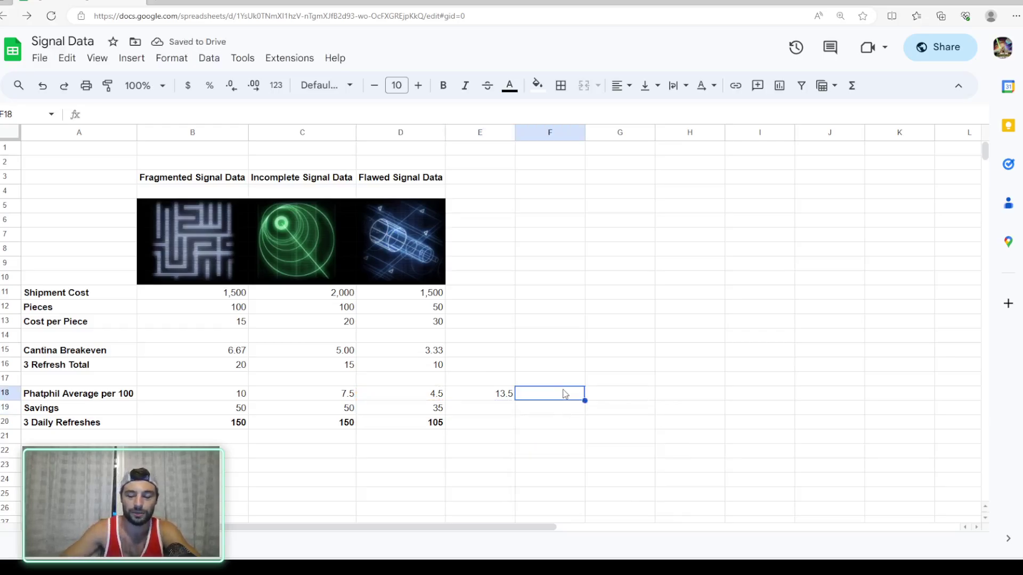
pyautogui.write('=50/')
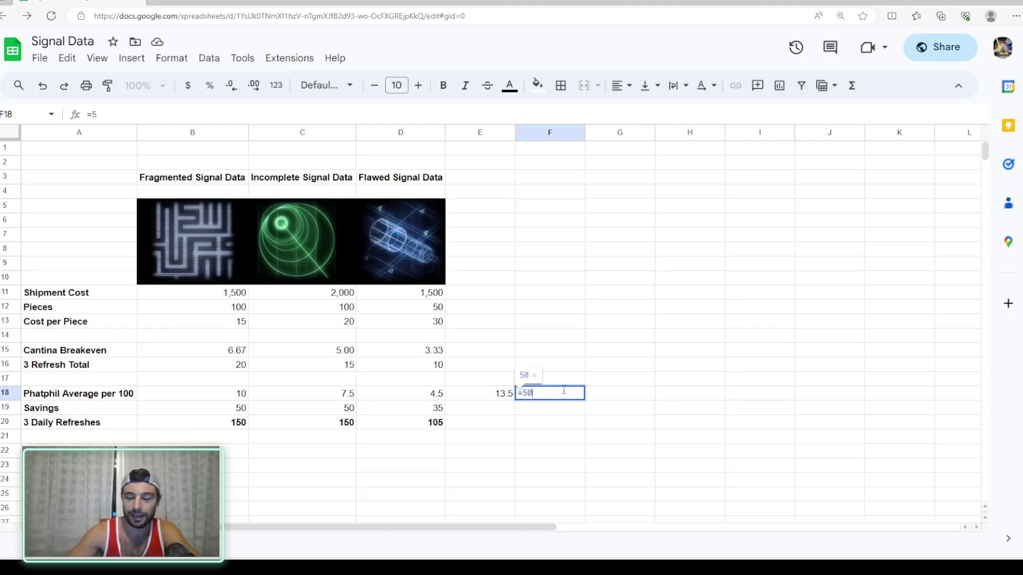
pyautogui.click(494, 395)
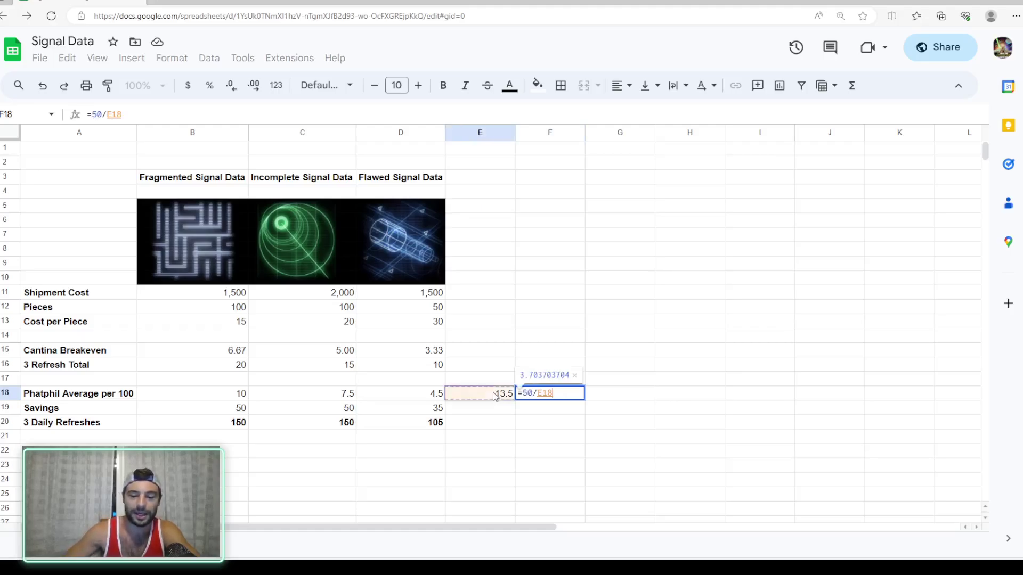
pyautogui.press('Return')
pyautogui.click(561, 397)
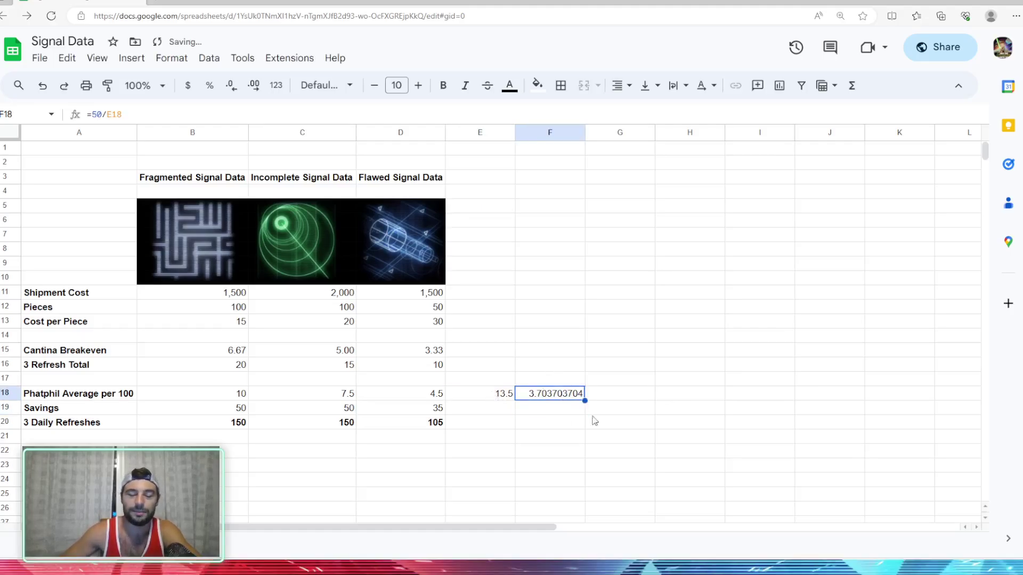
# Clear the scratch calculations from cells E18:F18.
pyautogui.moveTo(483, 393); pyautogui.dragTo(565, 400)
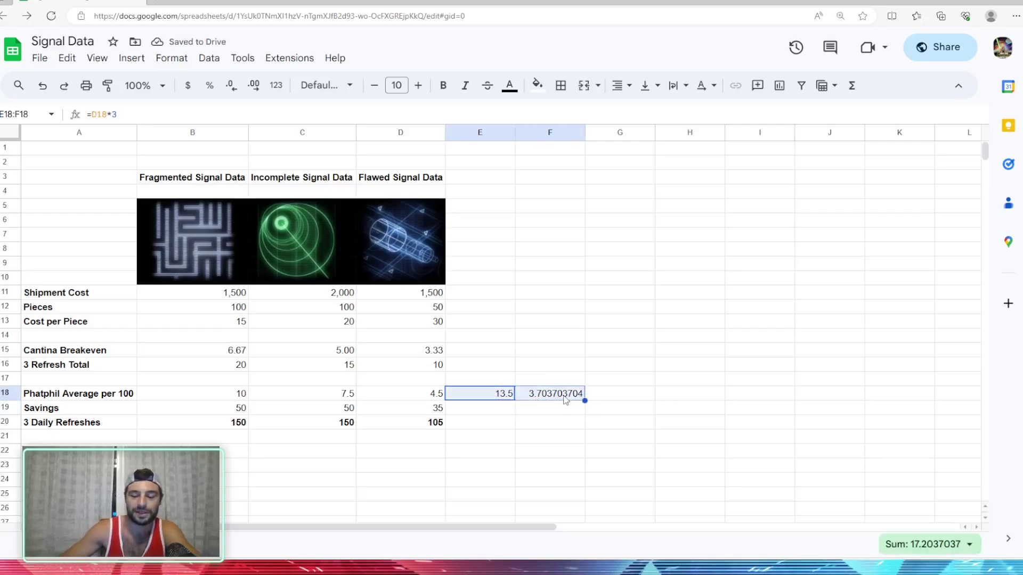
pyautogui.press('Delete')
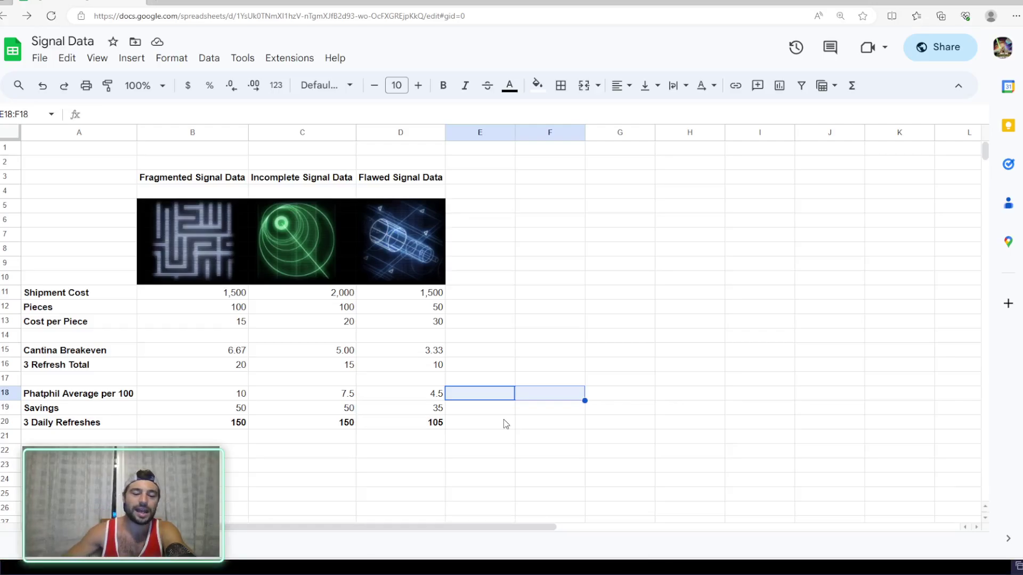
# Switch to the SWGOH game, open the squads in the character collection and look through the list from Cantina Only Node to Scariest Part.
pyautogui.click(189, 437)
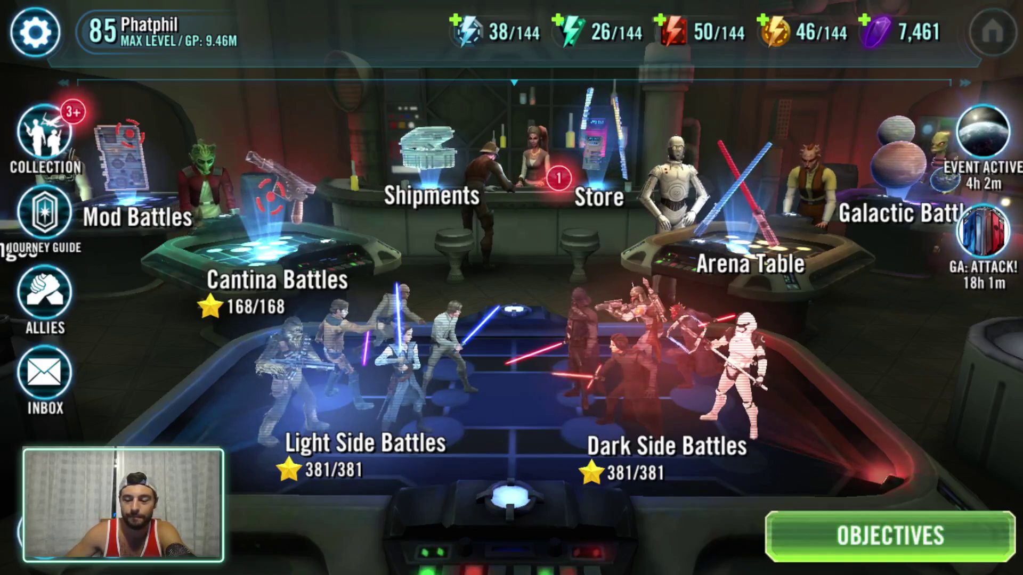
pyautogui.click(74, 130)
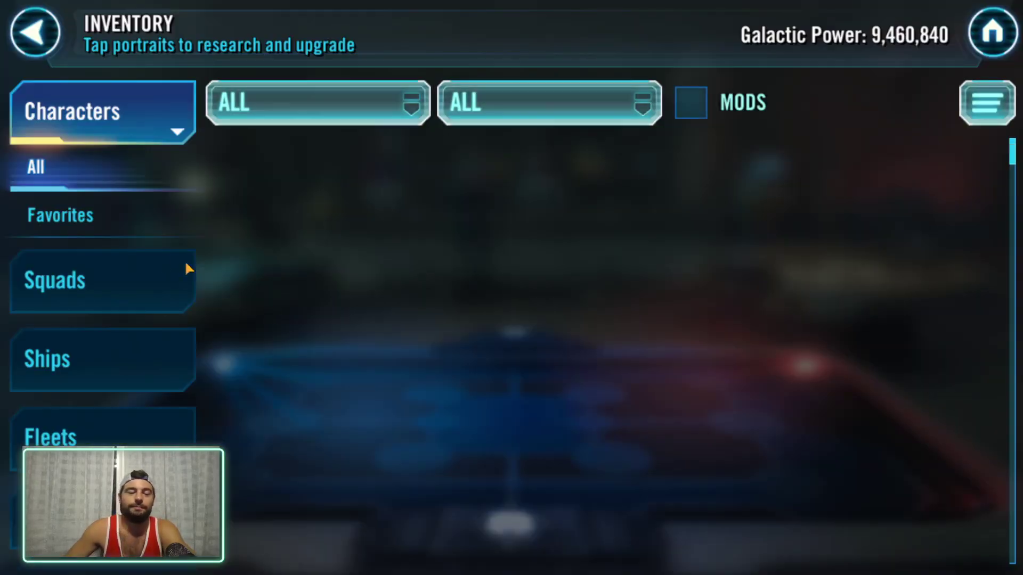
pyautogui.click(185, 269)
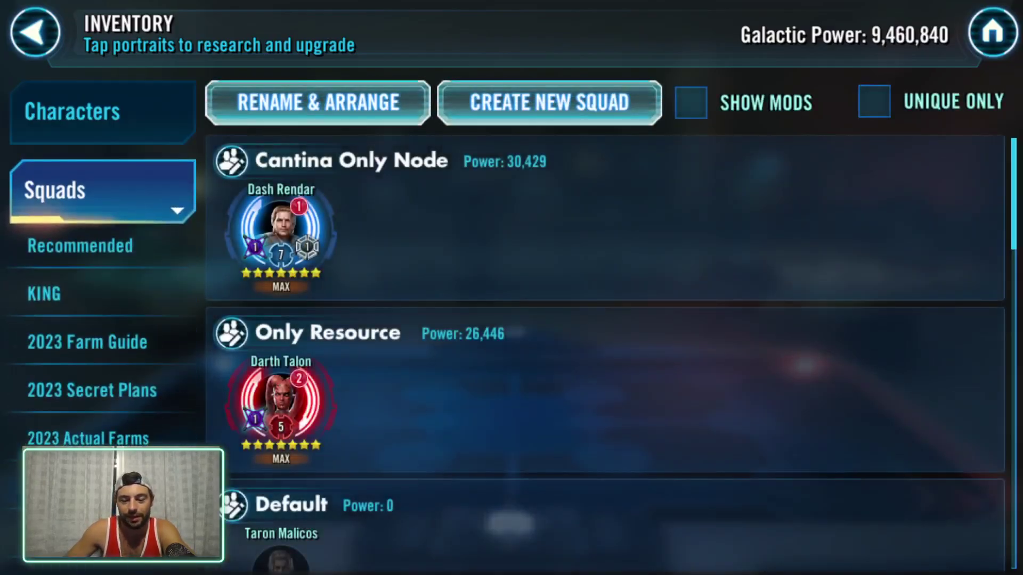
pyautogui.scroll(-15, 598, 510)
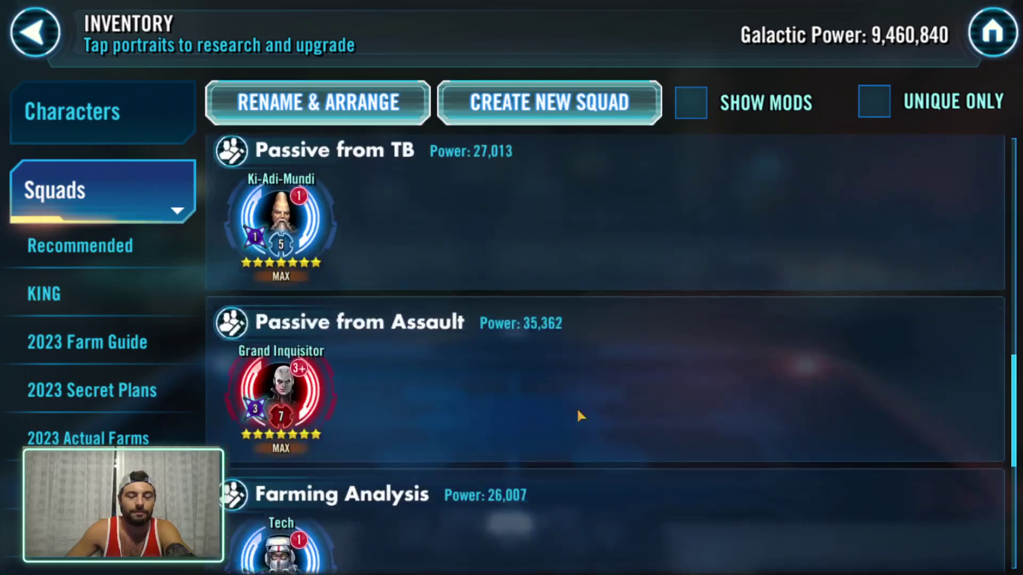
pyautogui.scroll(-5, 519, 256)
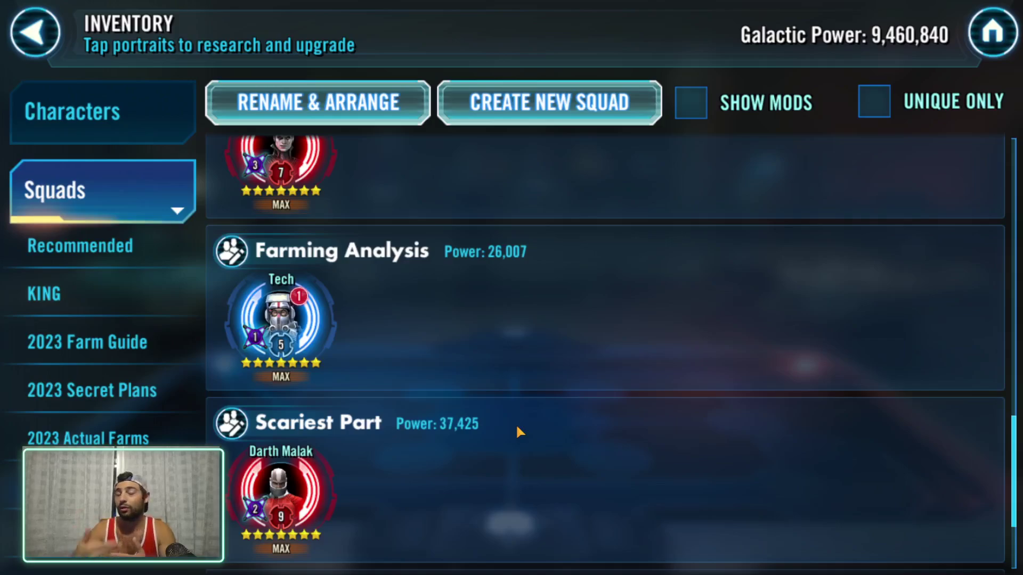
pyautogui.scroll(10, 516, 423)
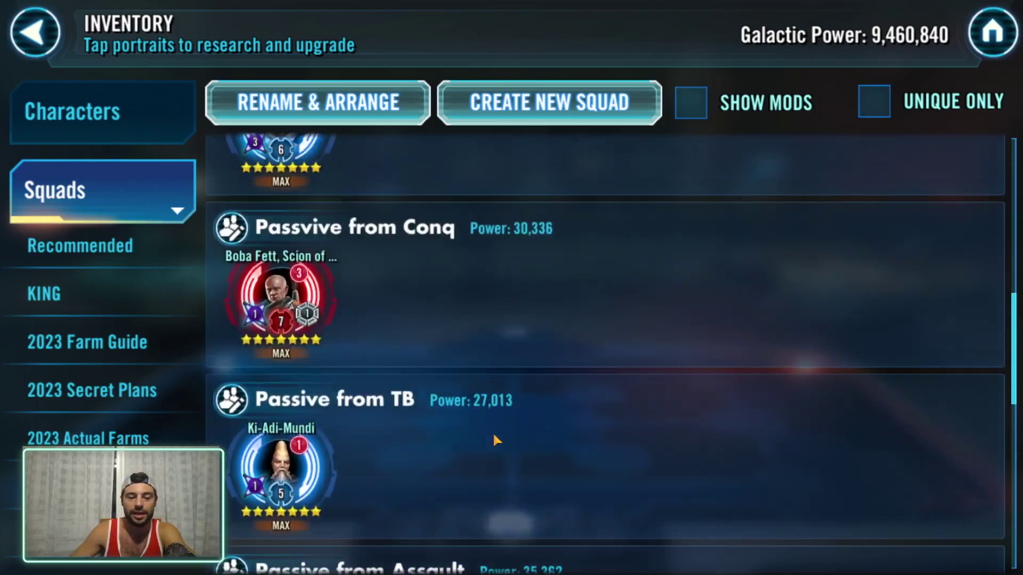
# Open the KING squad group, view Wampa's character details and return to the squads.
pyautogui.click(121, 292)
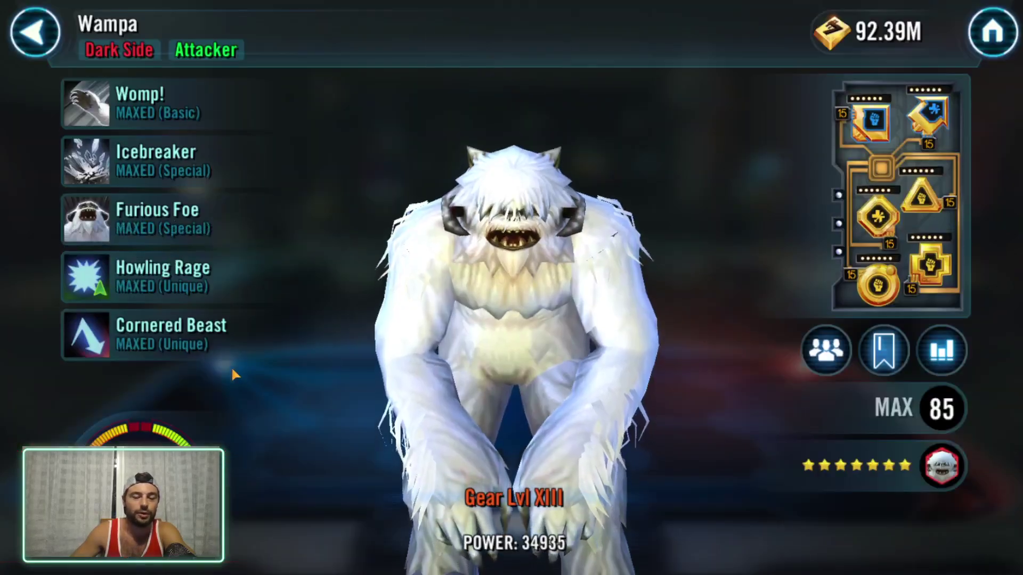
pyautogui.click(23, 43)
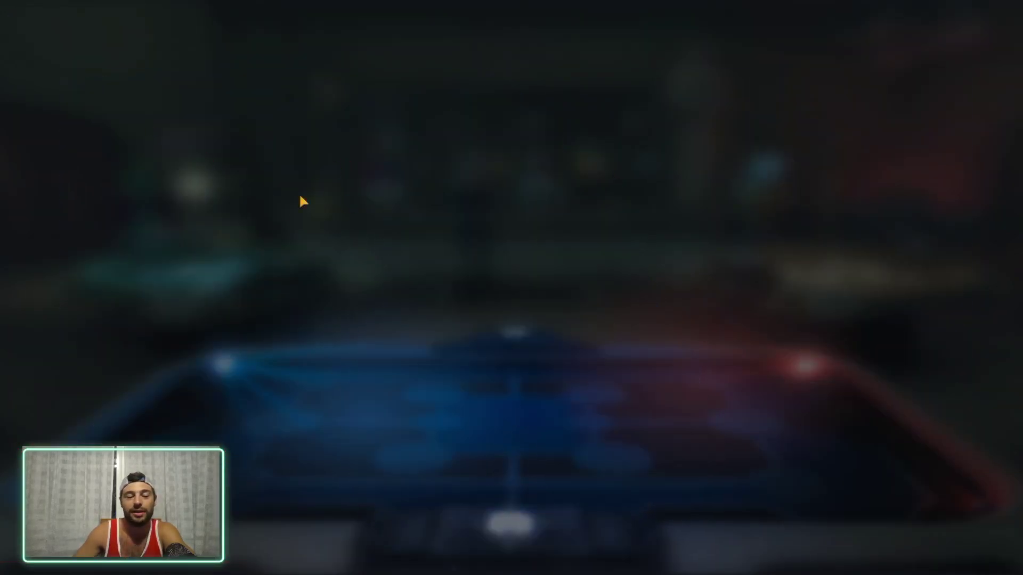
# Find Grand Inquisitor in the Passive from Assault squad, examine the signal data needed for his next relic level, and return to the squads.
pyautogui.scroll(-4, 122, 373)
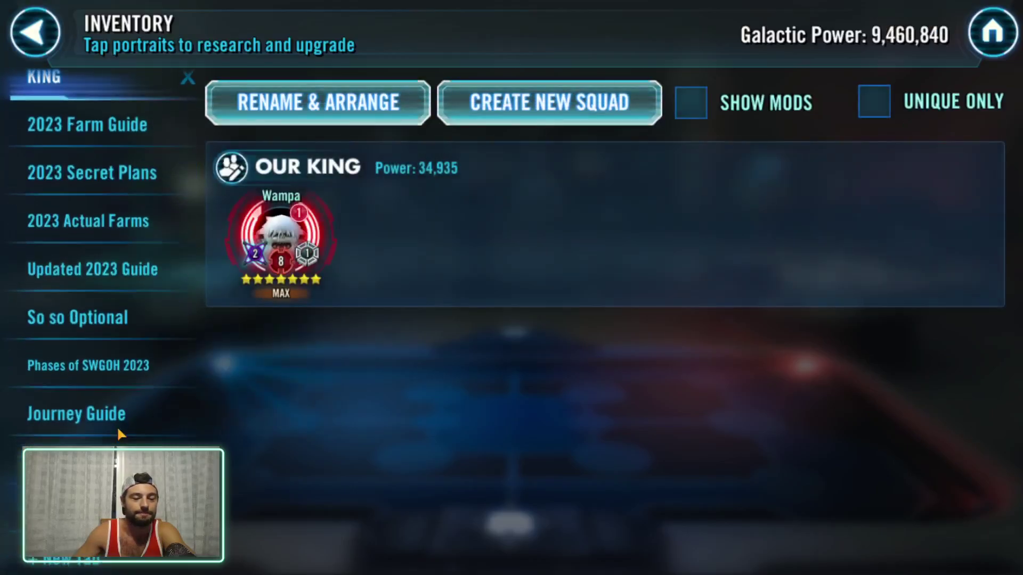
pyautogui.click(106, 508)
pyautogui.scroll(-10, 331, 266)
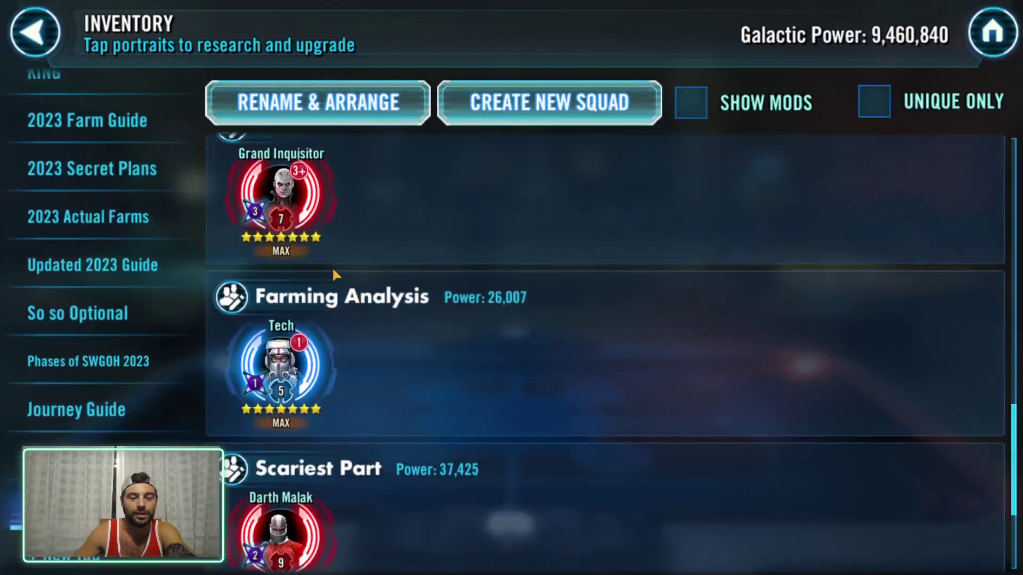
pyautogui.click(326, 351)
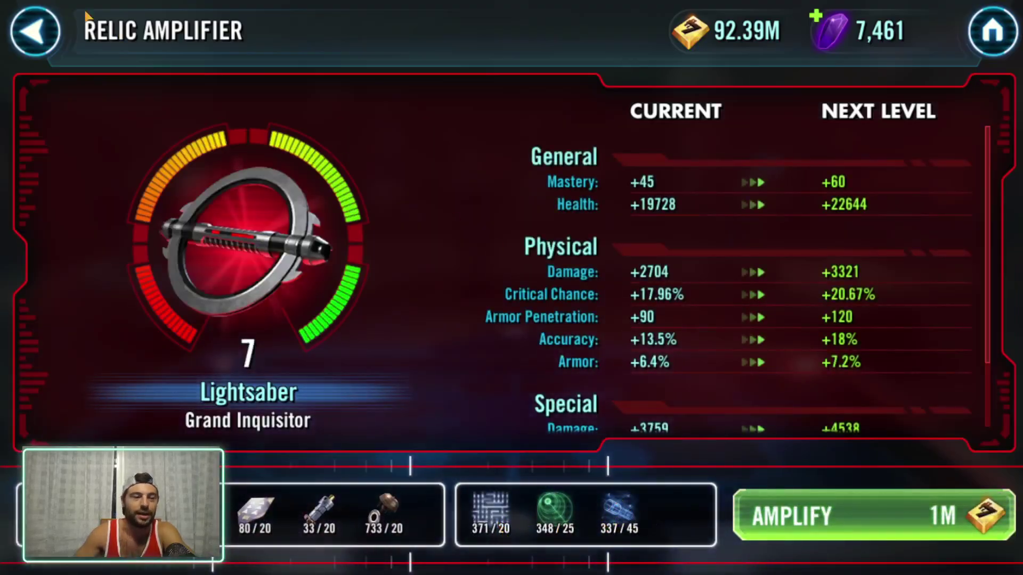
pyautogui.press('Escape')
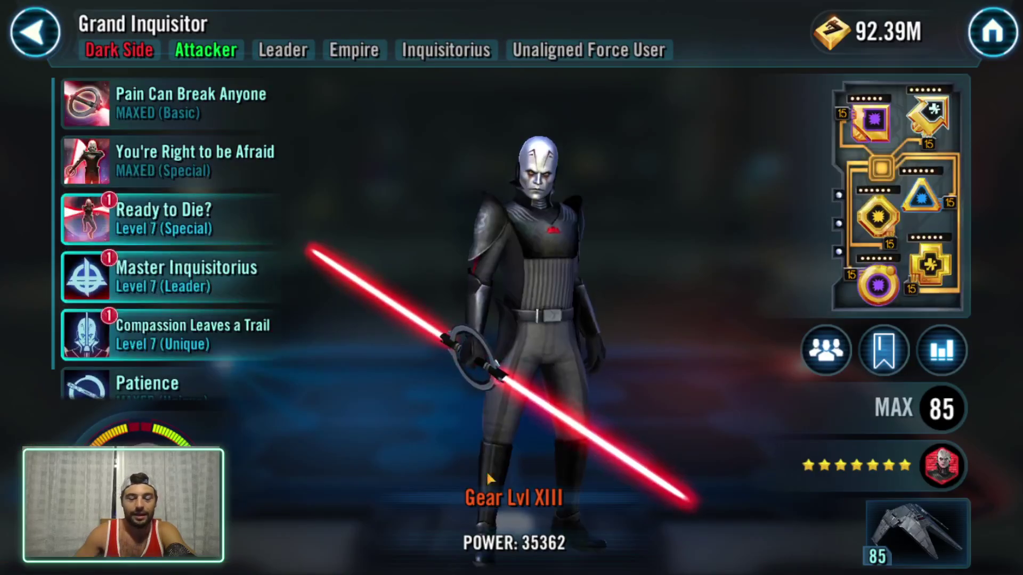
pyautogui.press('Escape')
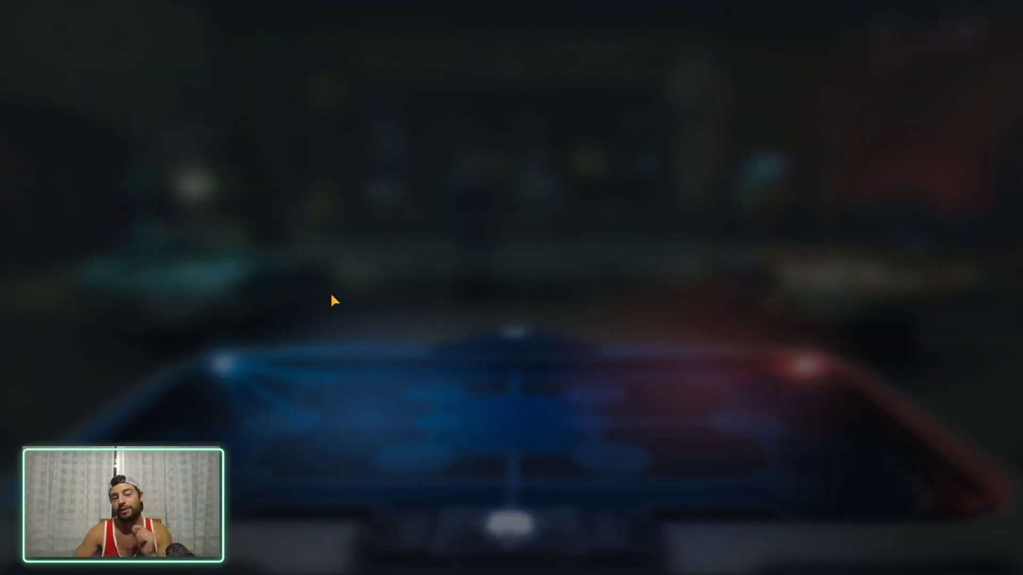
# Examine the signal data needed for Commander Ahsoka Tano's next relic level and return to the squads.
pyautogui.scroll(5, 386, 311)
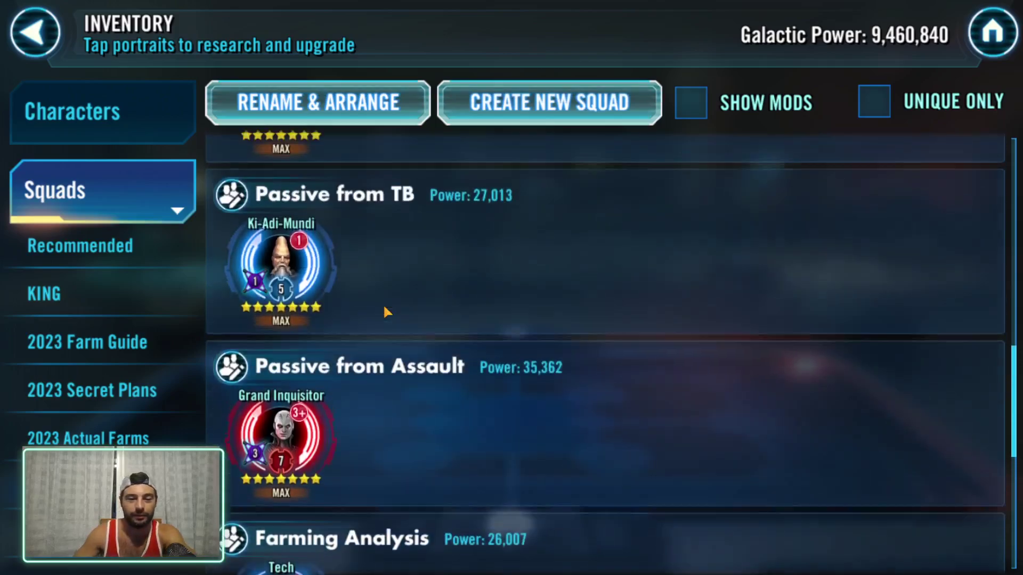
pyautogui.click(280, 367)
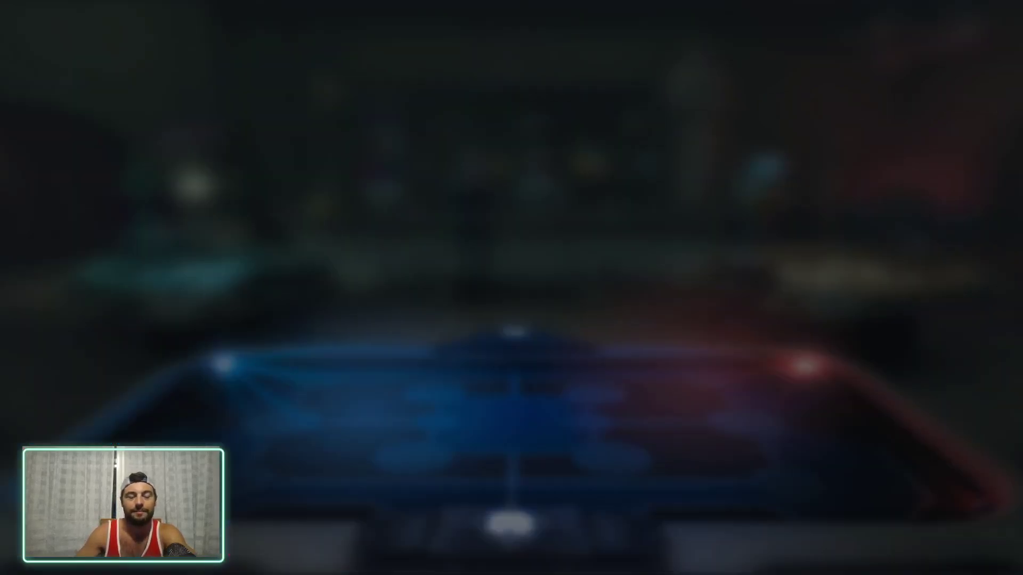
pyautogui.click(265, 458)
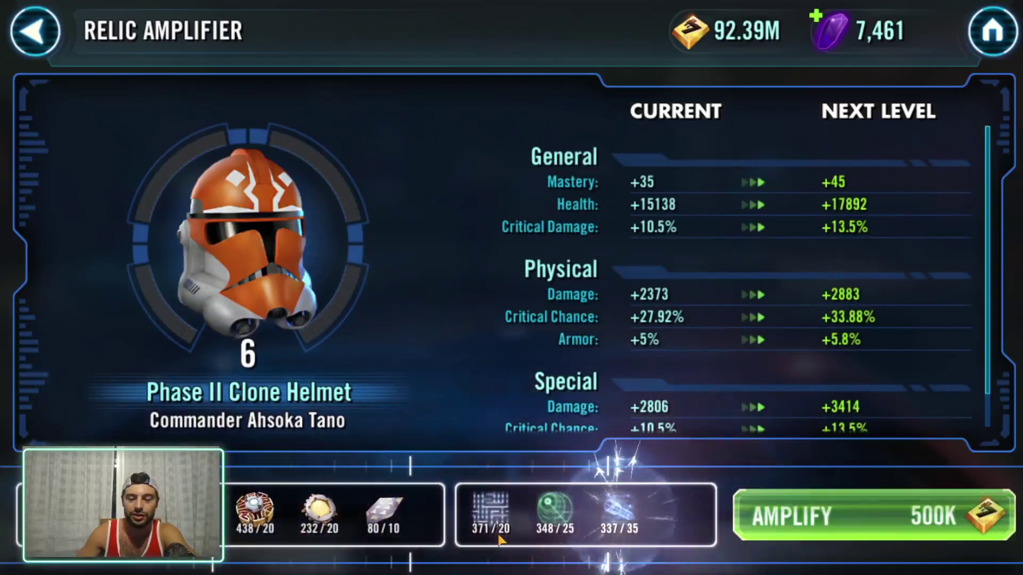
pyautogui.click(35, 13)
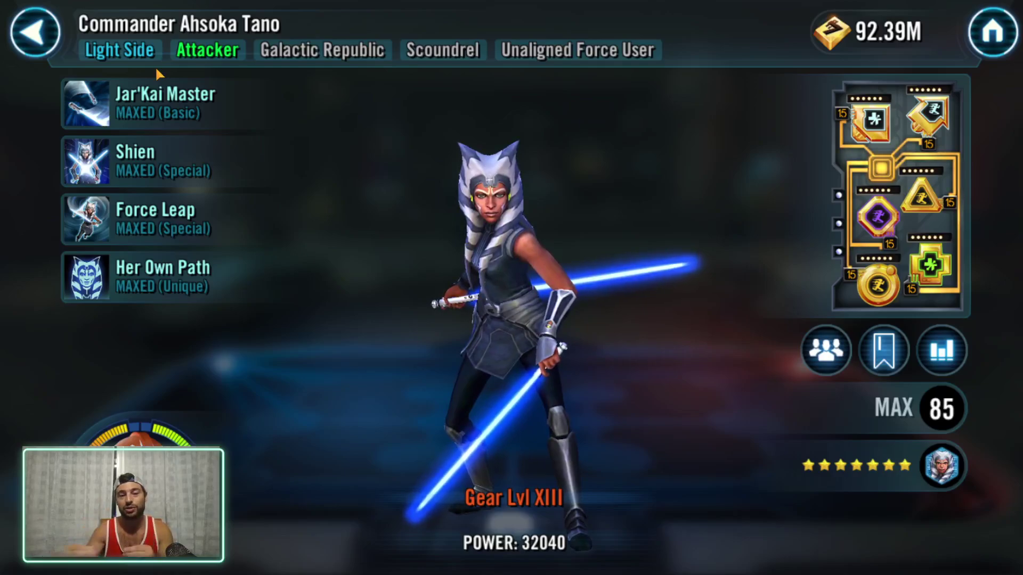
pyautogui.click(35, 32)
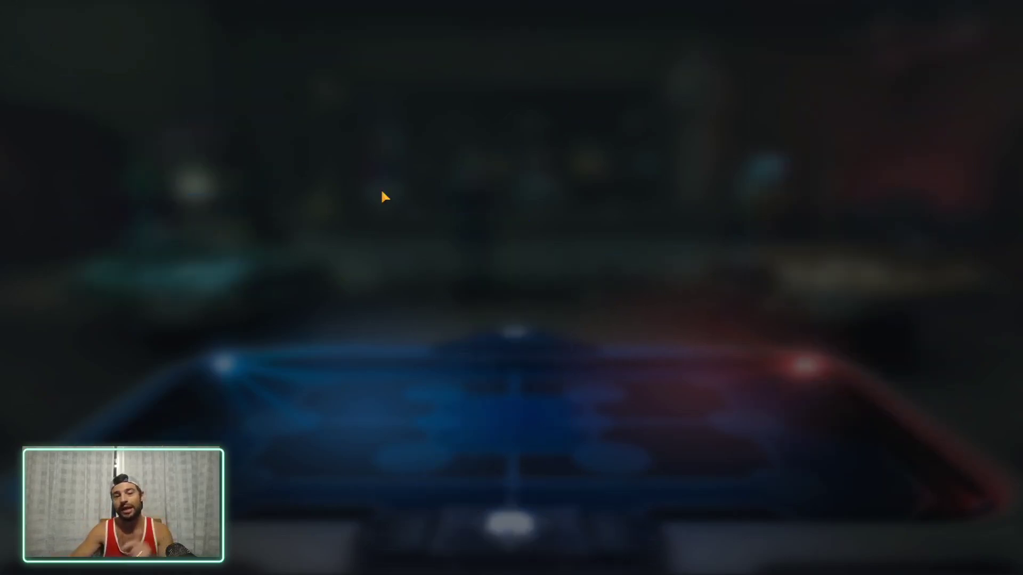